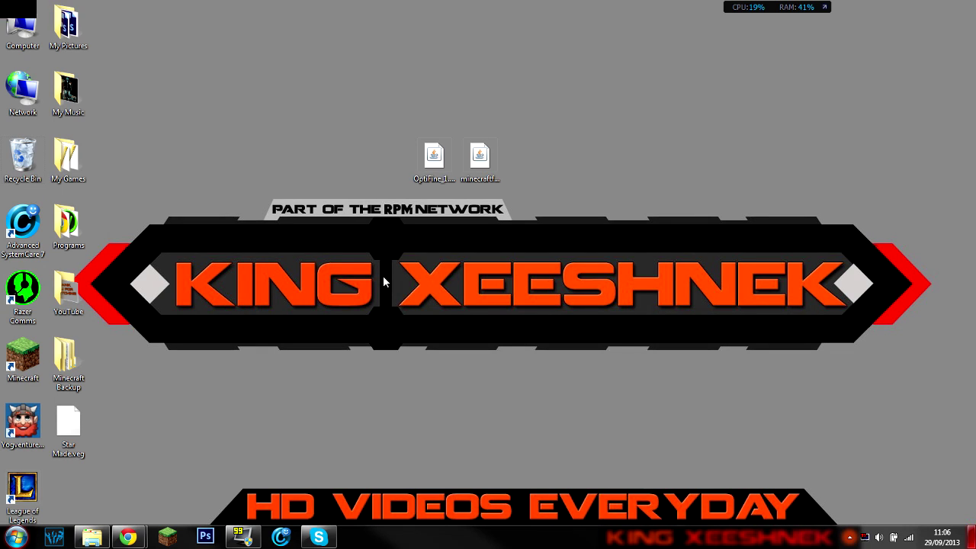
Check the OptiFine 1.6.4 HD U C4 file and Forge installer on the desktop, then preview Chrome's pages.
click(434, 160)
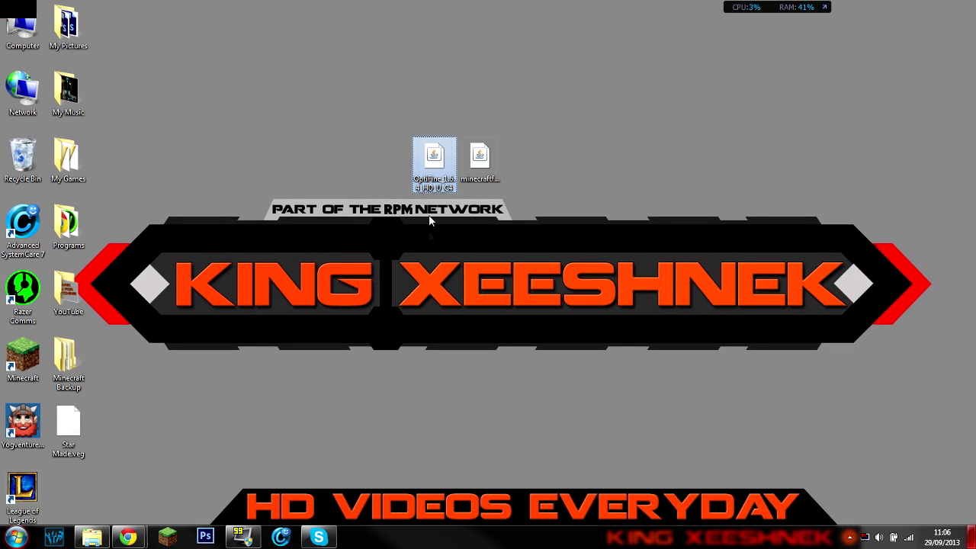
click(376, 251)
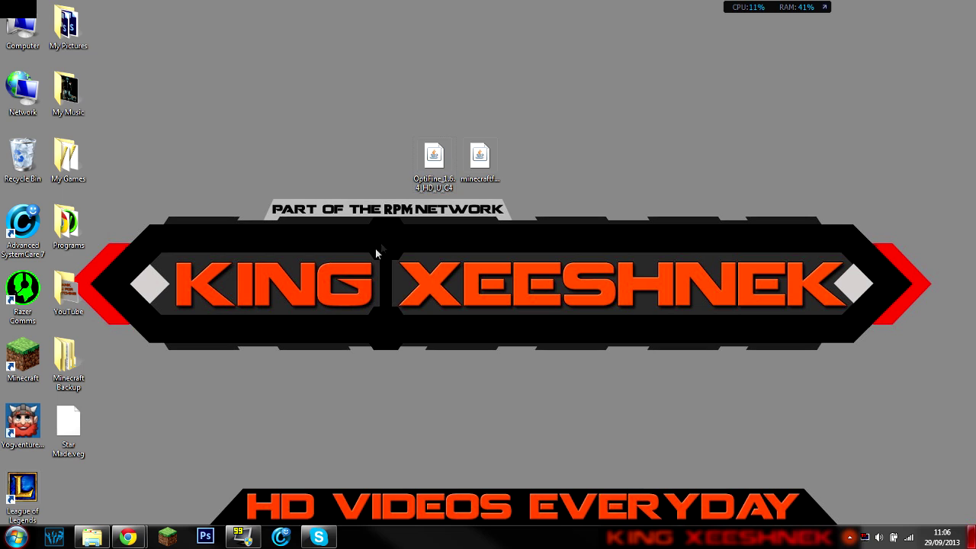
click(496, 156)
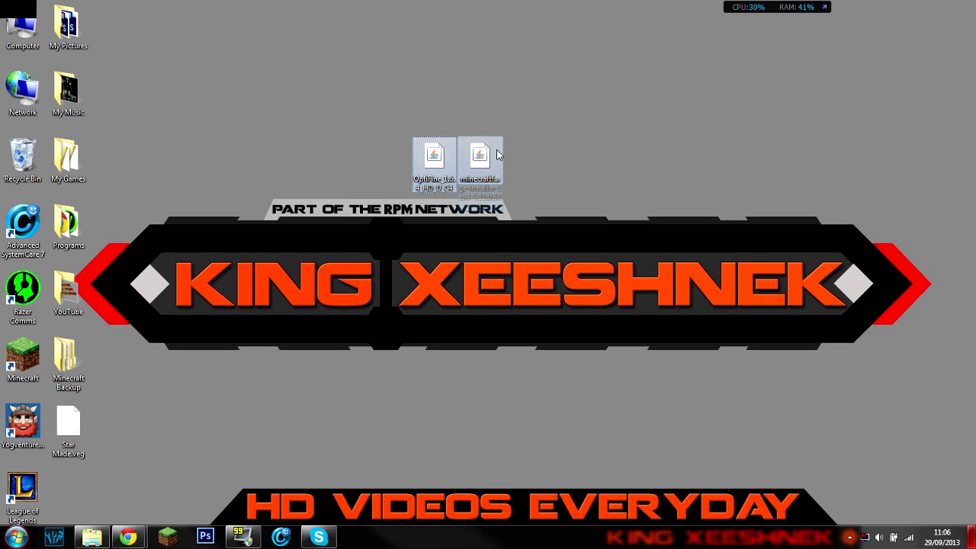
click(420, 160)
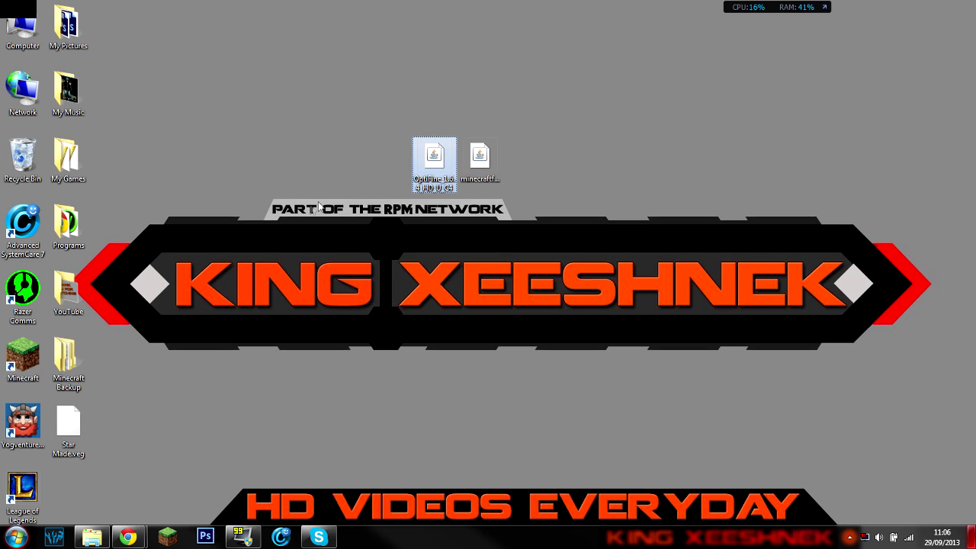
click(198, 386)
click(128, 538)
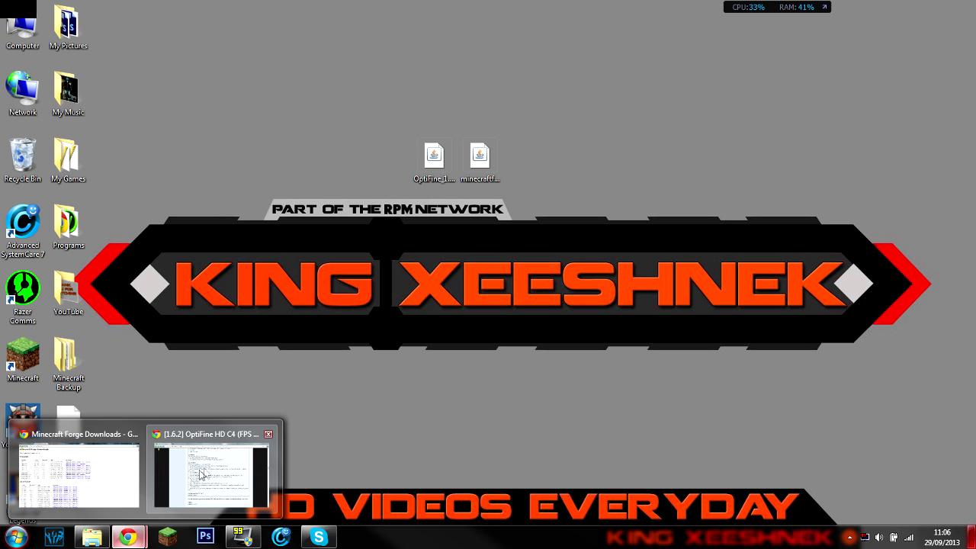
On Forge Downloads, compare the Recommended builds for 1.6.2, 1.6.4 and 1.5.2, then view the OptiFine thread.
click(130, 467)
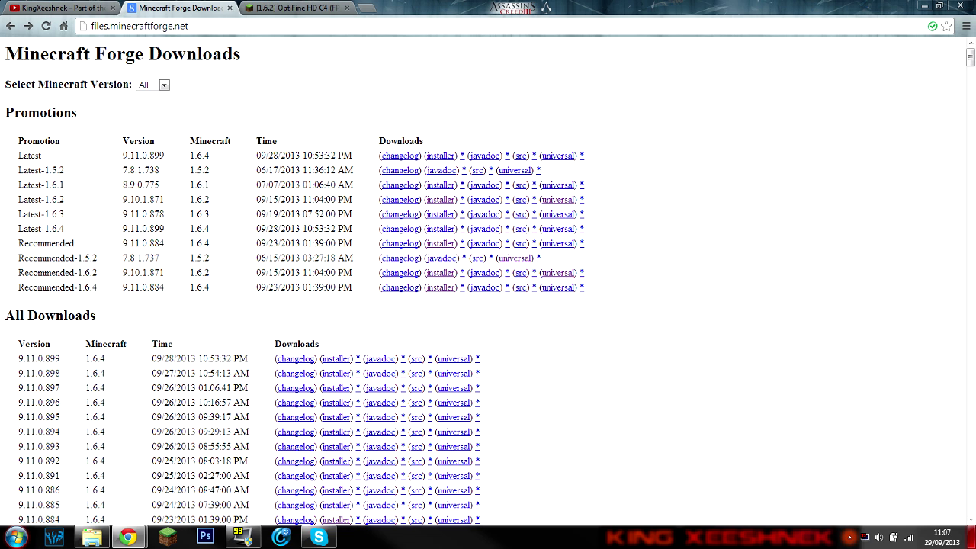
drag(19, 272, 587, 272)
click(587, 272)
drag(18, 272, 115, 279)
click(114, 280)
drag(19, 287, 174, 295)
click(174, 294)
drag(98, 261, 19, 259)
click(179, 262)
click(302, 8)
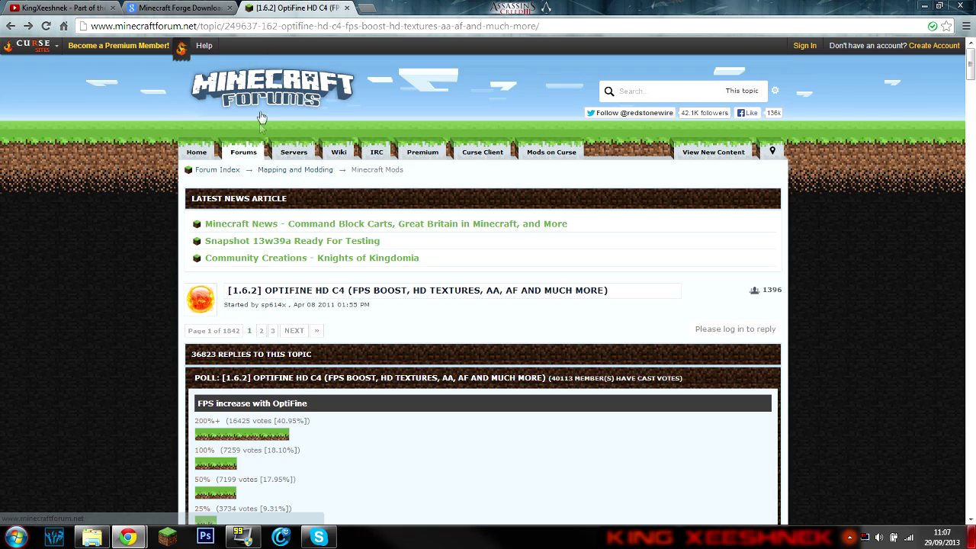
Scroll the OptiFine post and highlight the OptiFine C4 Ultra 1.6.4 preview line.
scroll(309, 305, down, 4)
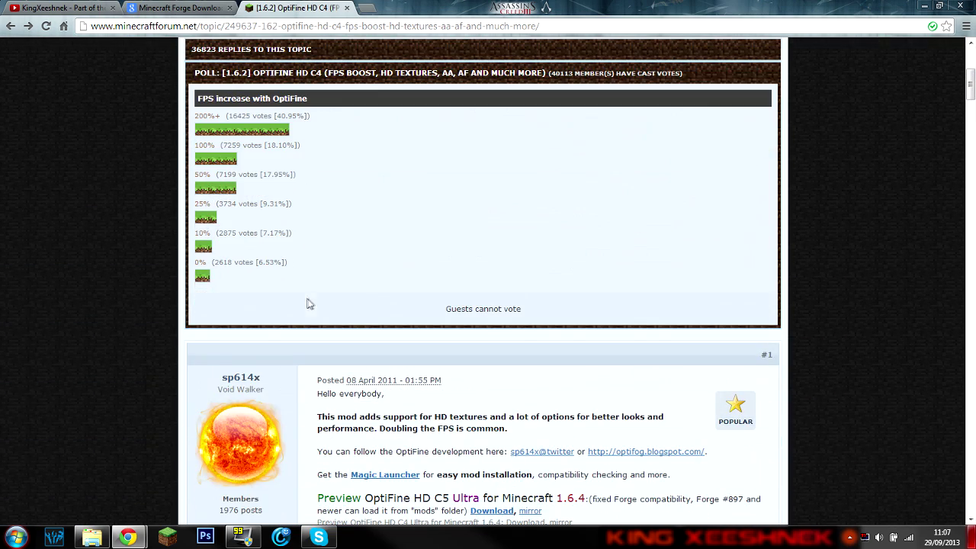
scroll(320, 311, down, 3)
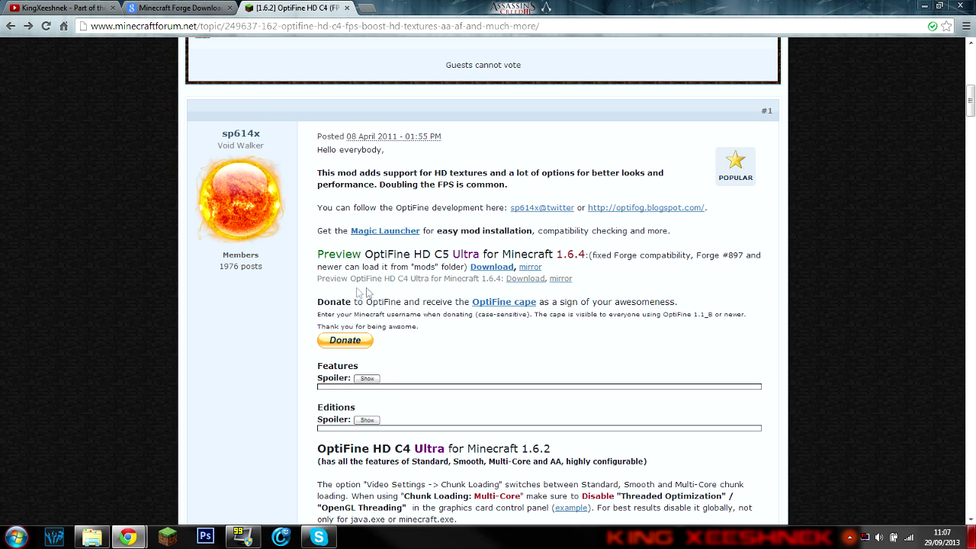
drag(318, 278, 451, 278)
click(393, 294)
Read further down the thread, return to the top, and minimize Chrome.
scroll(483, 305, down, 5)
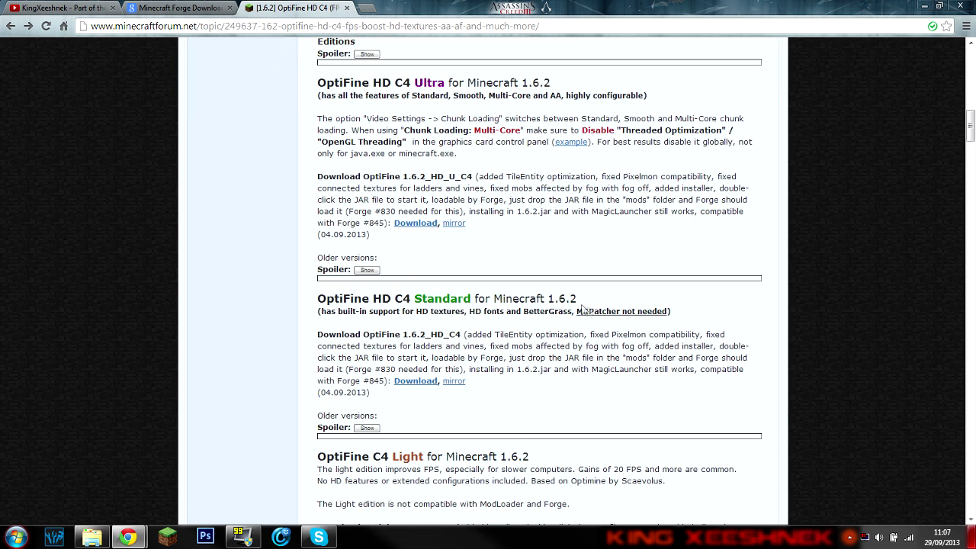
drag(572, 299, 477, 299)
click(481, 299)
scroll(488, 305, up, 4)
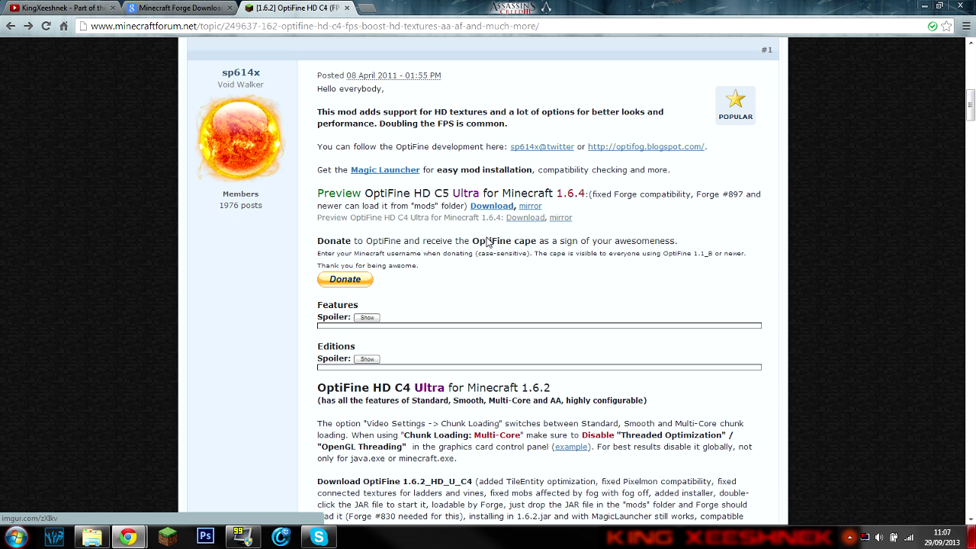
scroll(485, 246, down, 4)
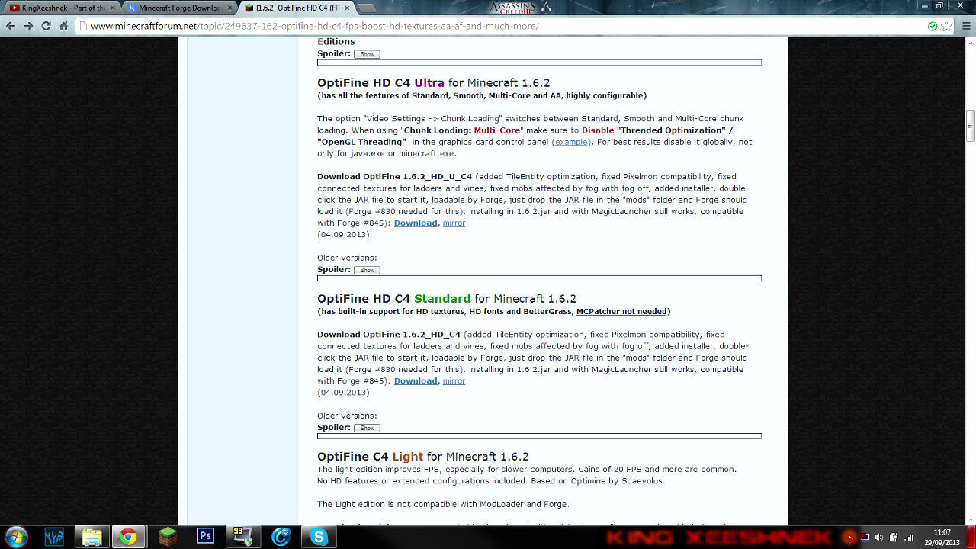
scroll(465, 297, up, 3)
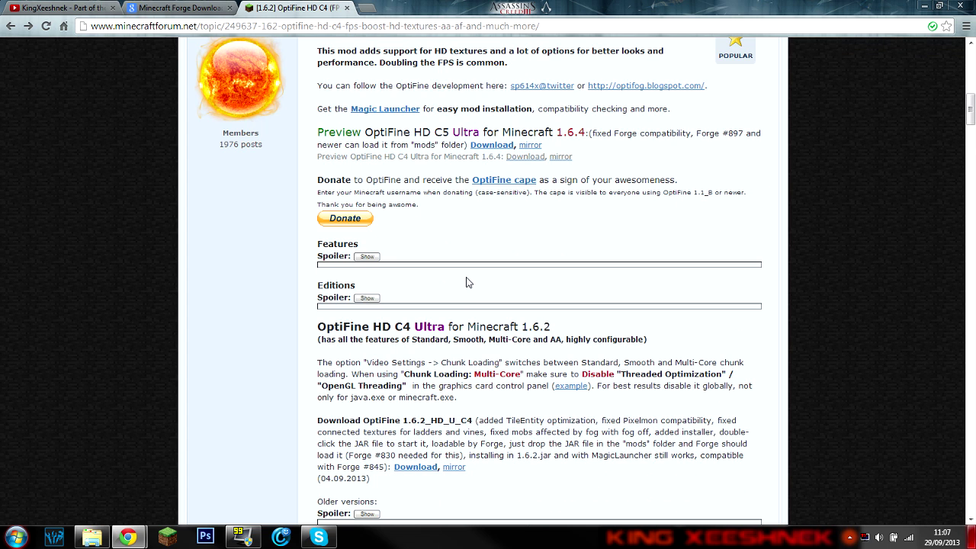
scroll(471, 273, up, 2)
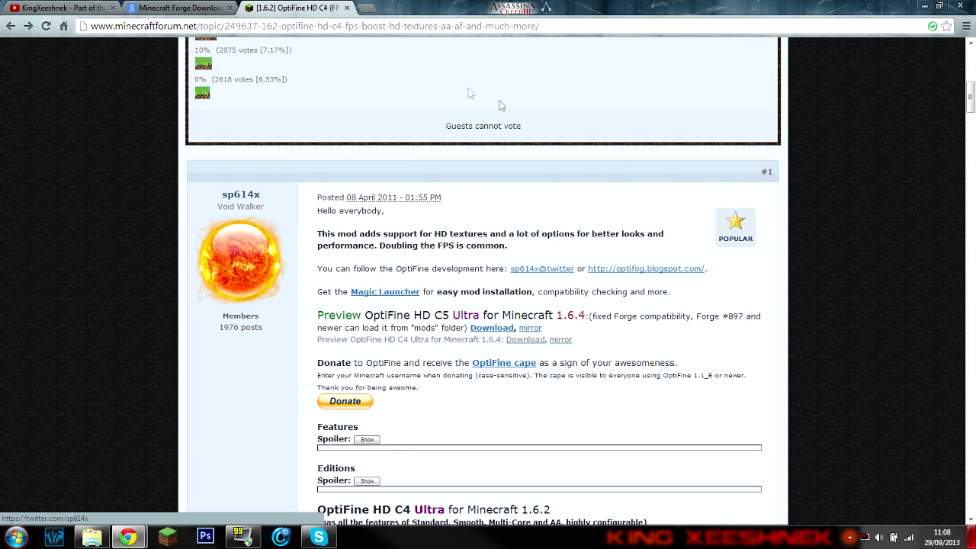
click(925, 6)
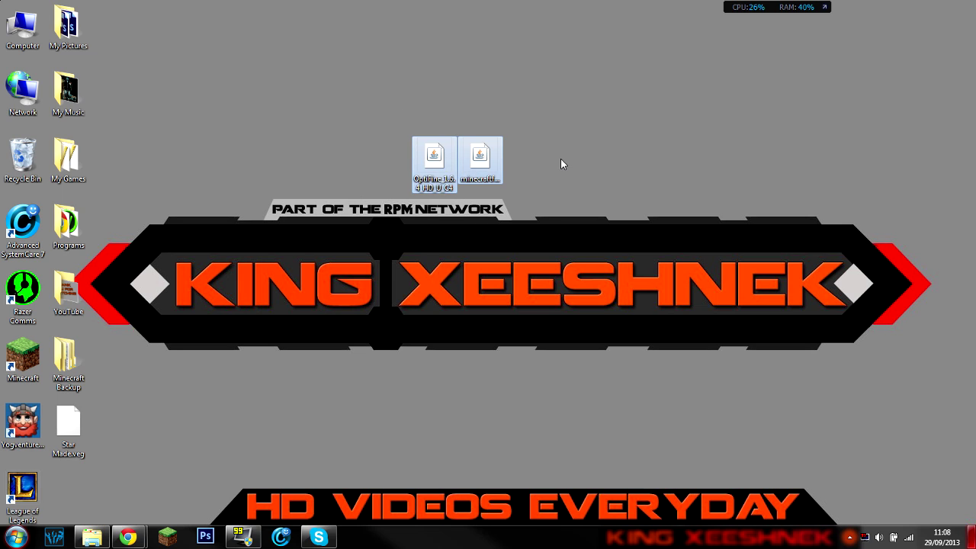
Run the Forge installer with Install client and dismiss the 9.11.0.884 completion message.
drag(523, 109, 389, 200)
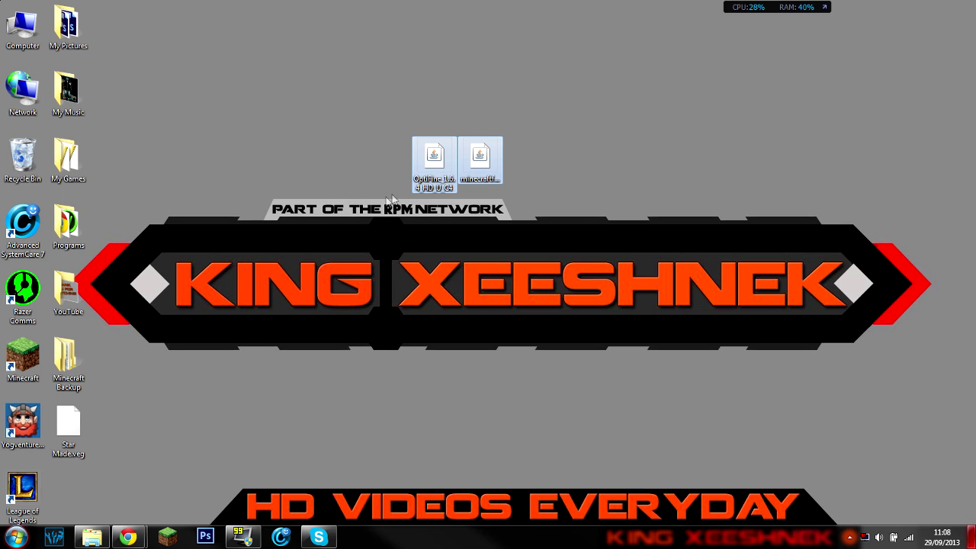
click(339, 148)
click(476, 166)
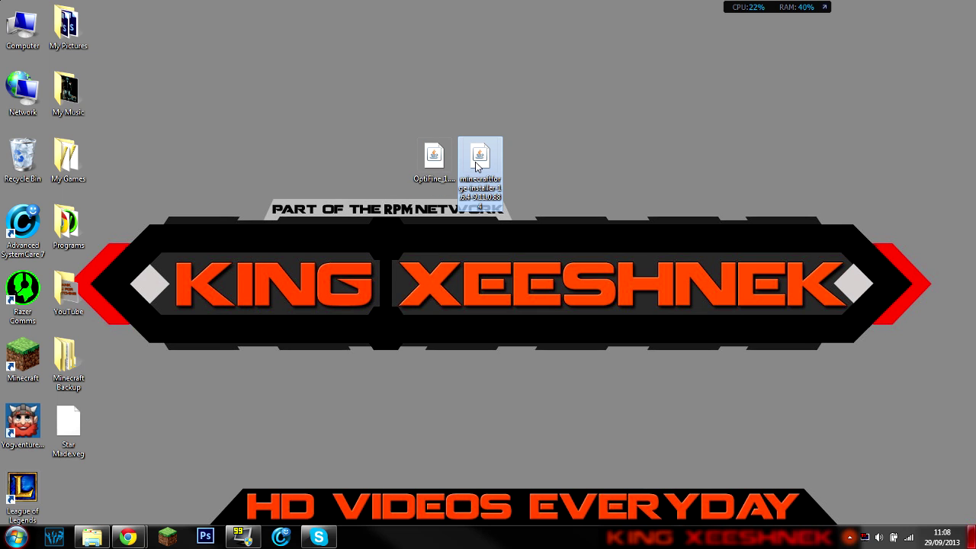
double_click(483, 158)
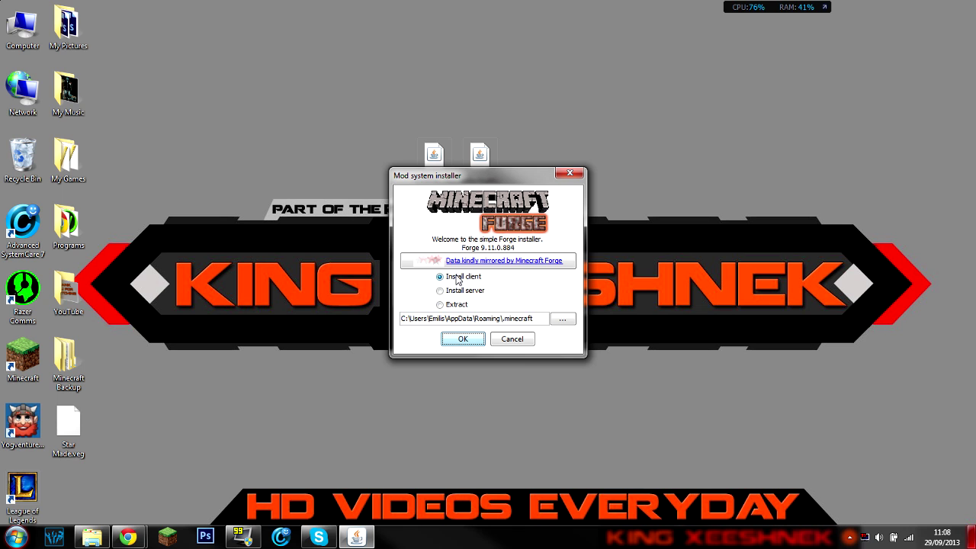
click(453, 341)
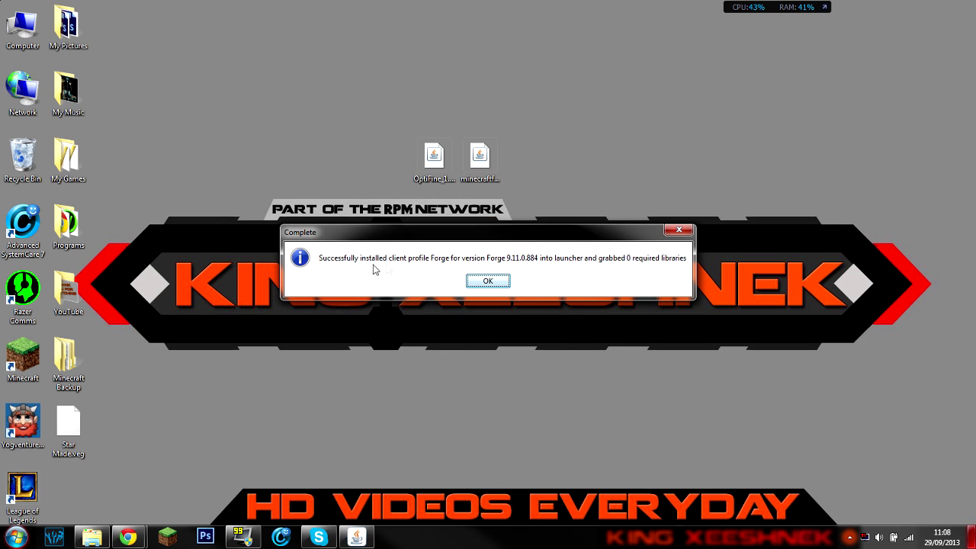
click(490, 283)
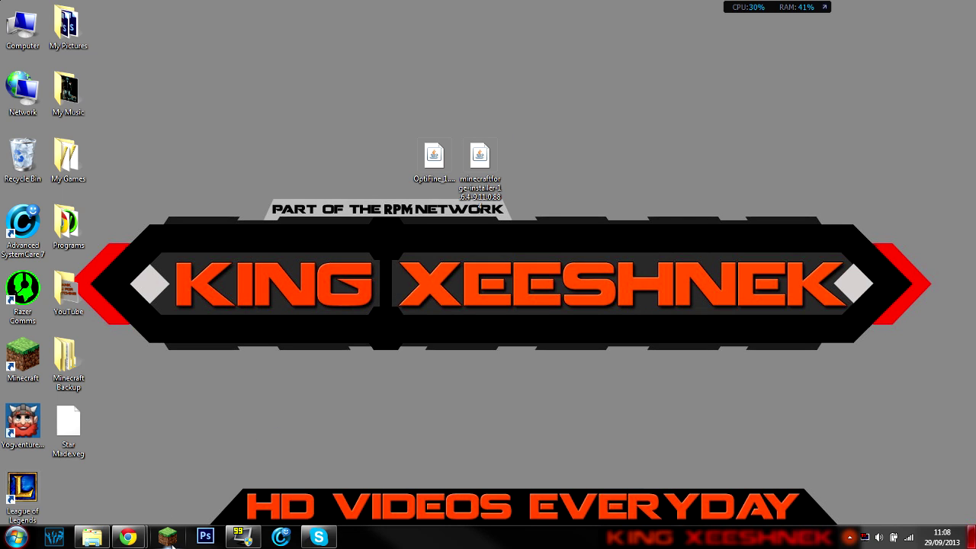
In the Minecraft Launcher, switch the profile from 1.6.4 to Forge and start the game.
click(167, 538)
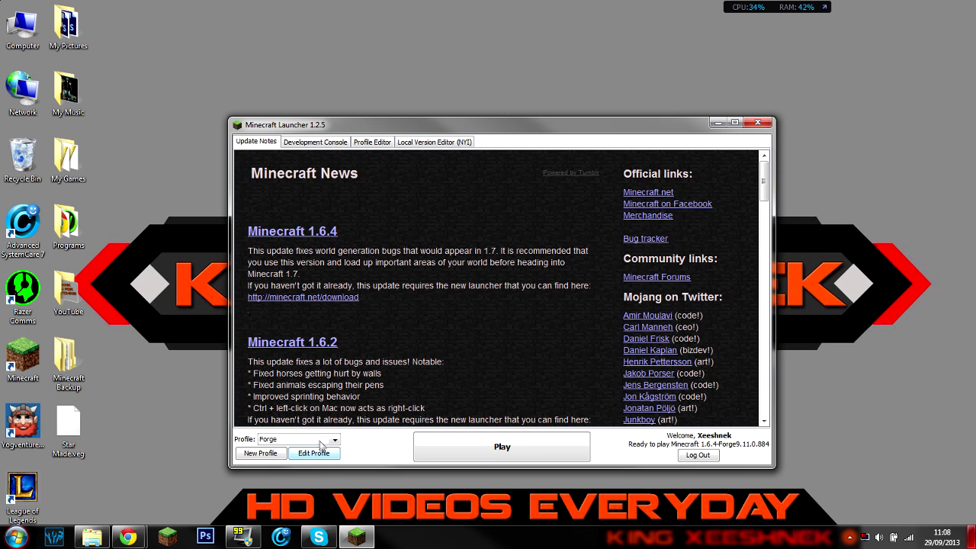
click(323, 441)
click(296, 461)
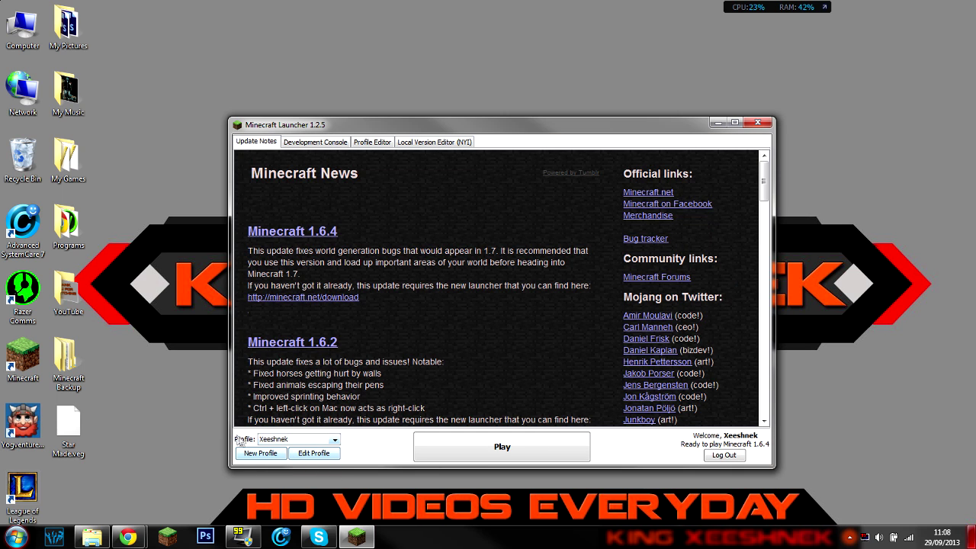
click(274, 441)
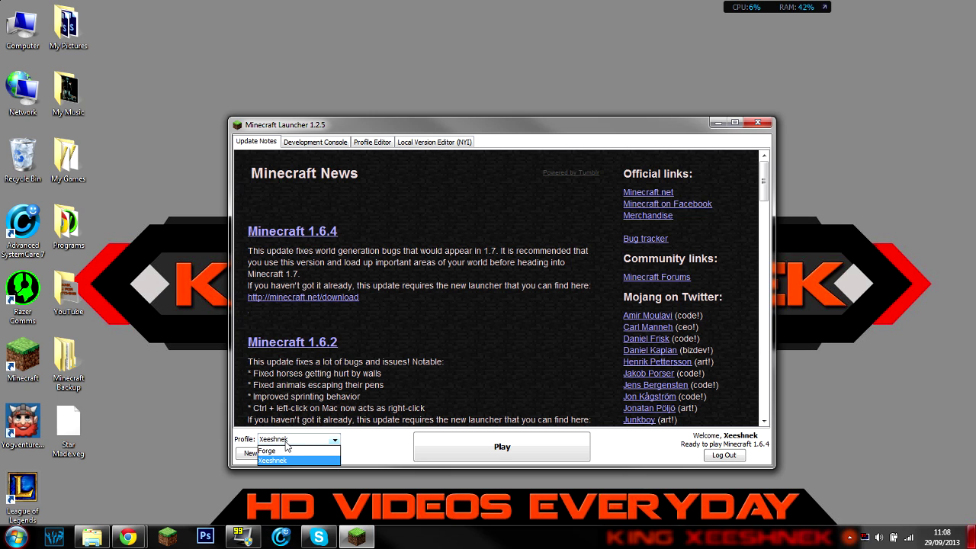
click(287, 452)
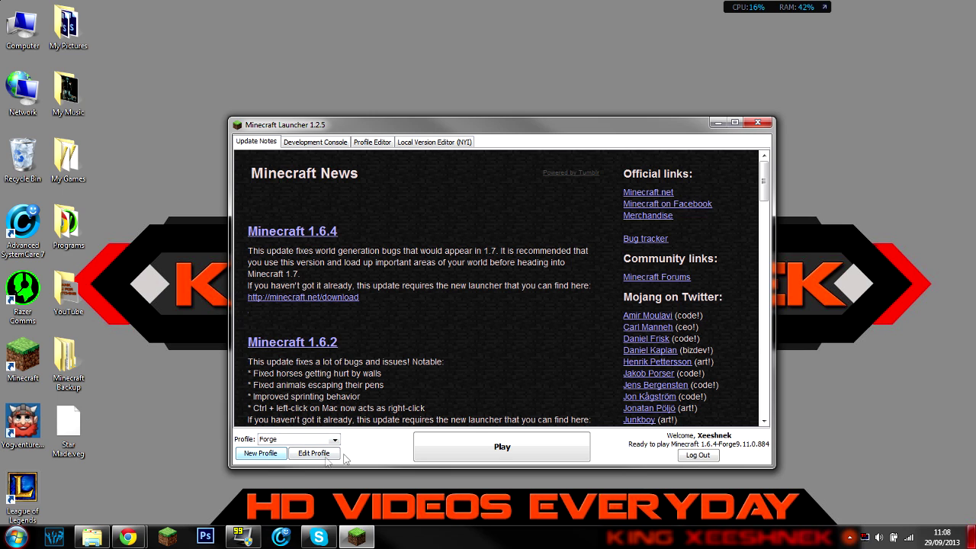
click(473, 445)
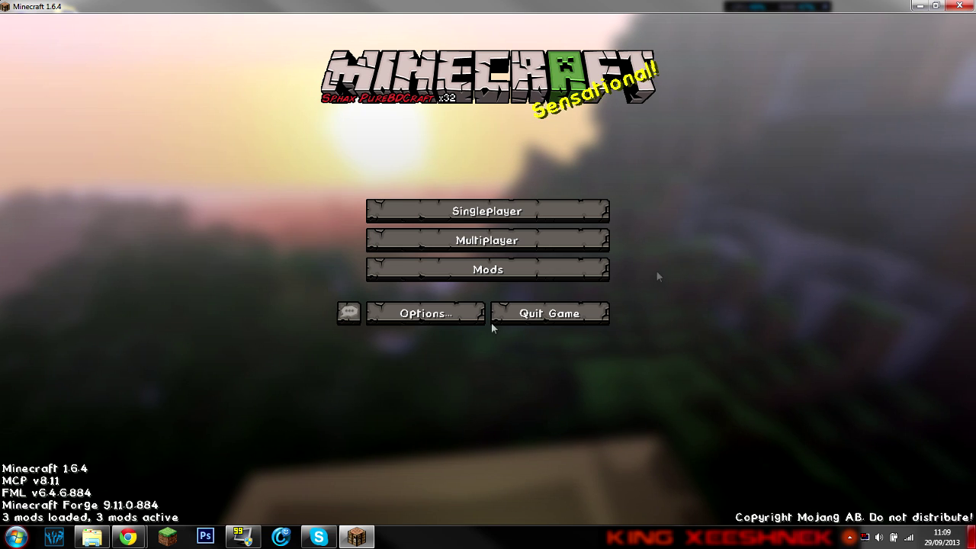
Choose Quit Game on the Minecraft title screen to return to the desktop.
click(537, 308)
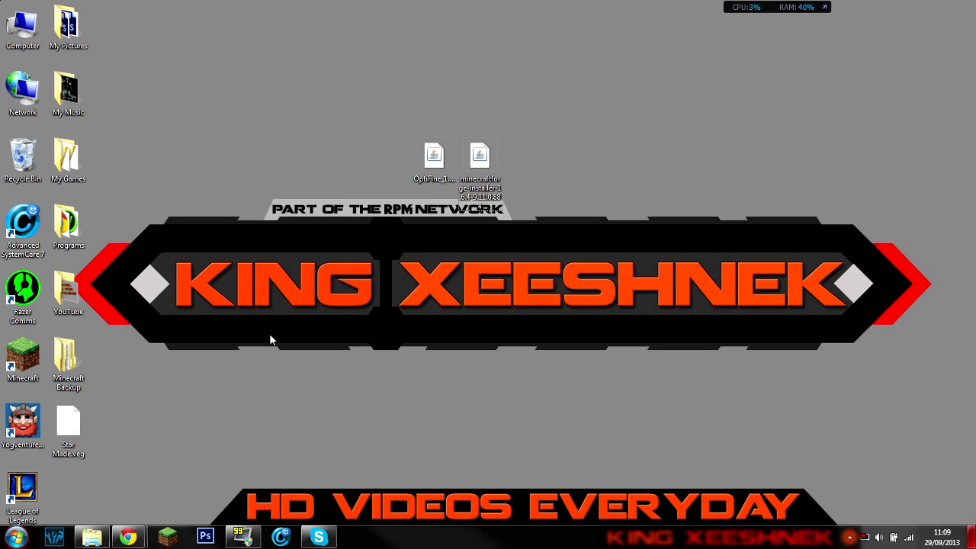
key(super+r)
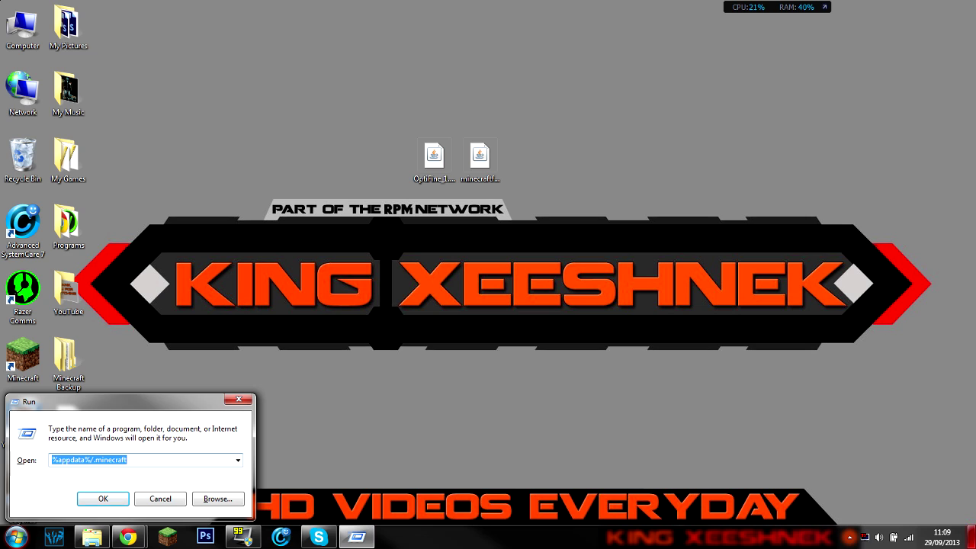
key(BackSpace)
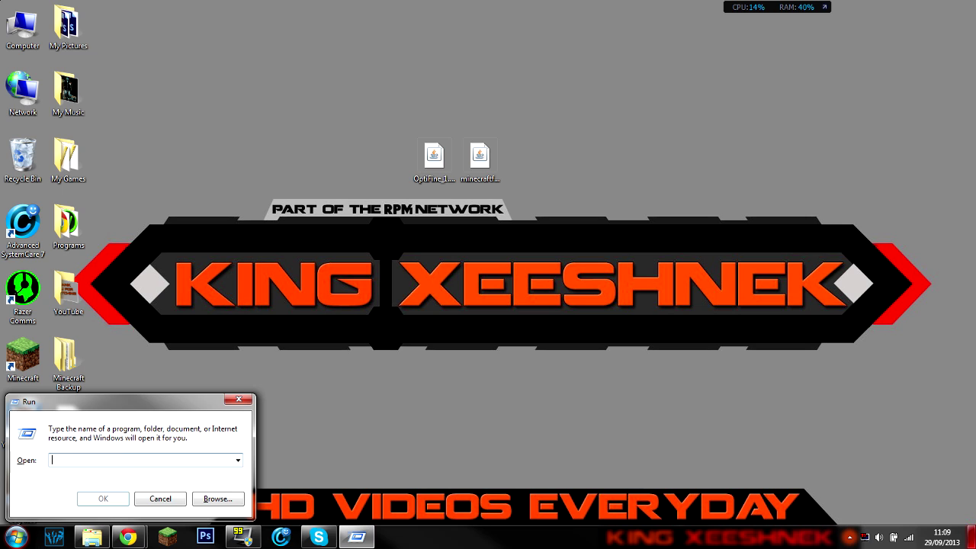
text(%Appdata)
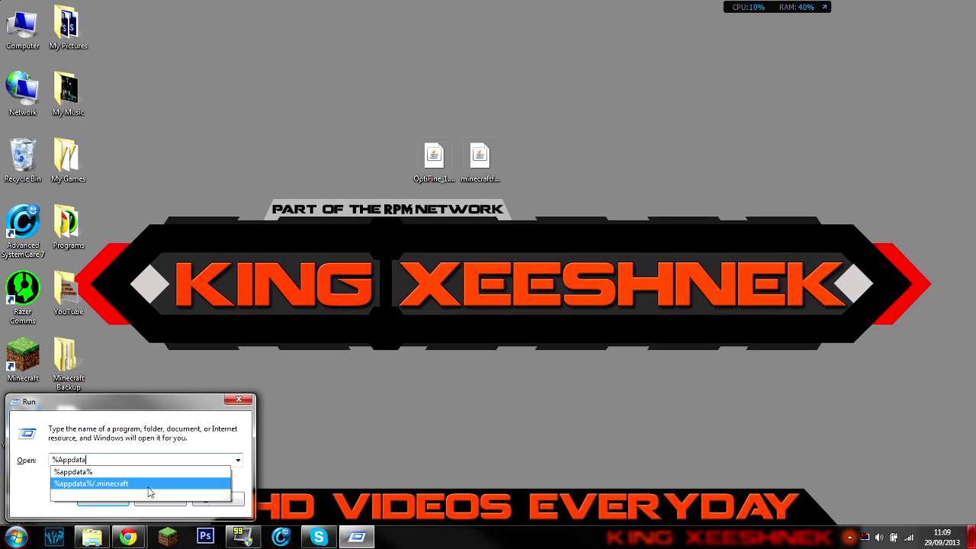
text(%/)
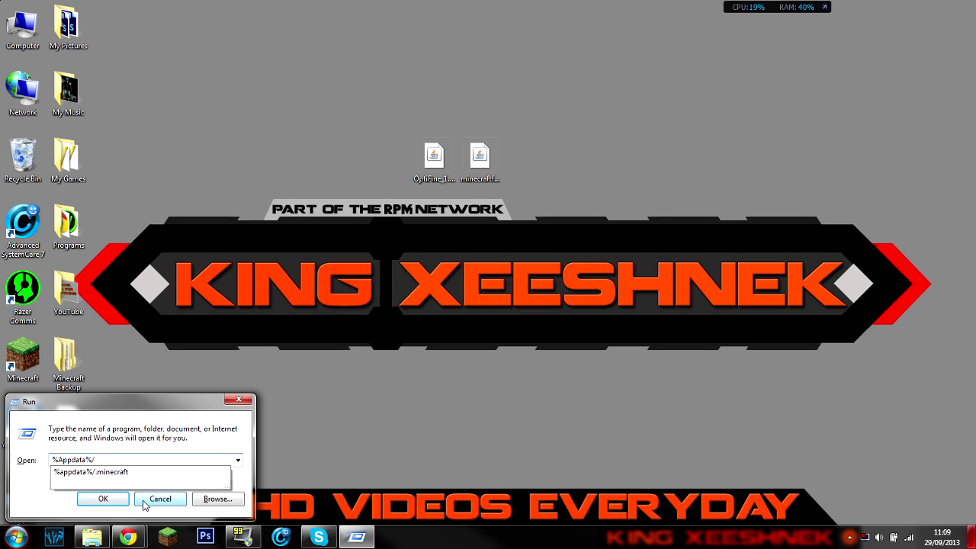
text(.minecraft)
key(Return)
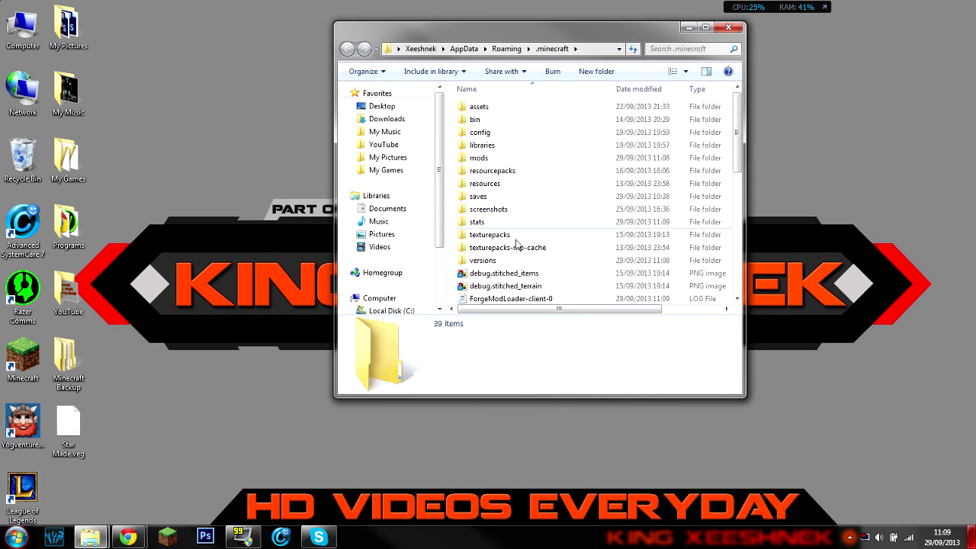
click(728, 29)
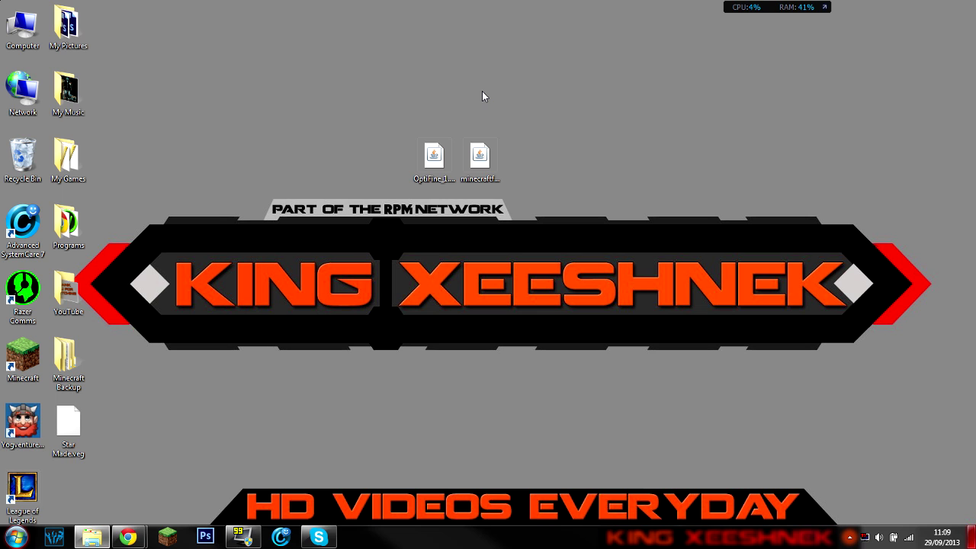
key(super+r)
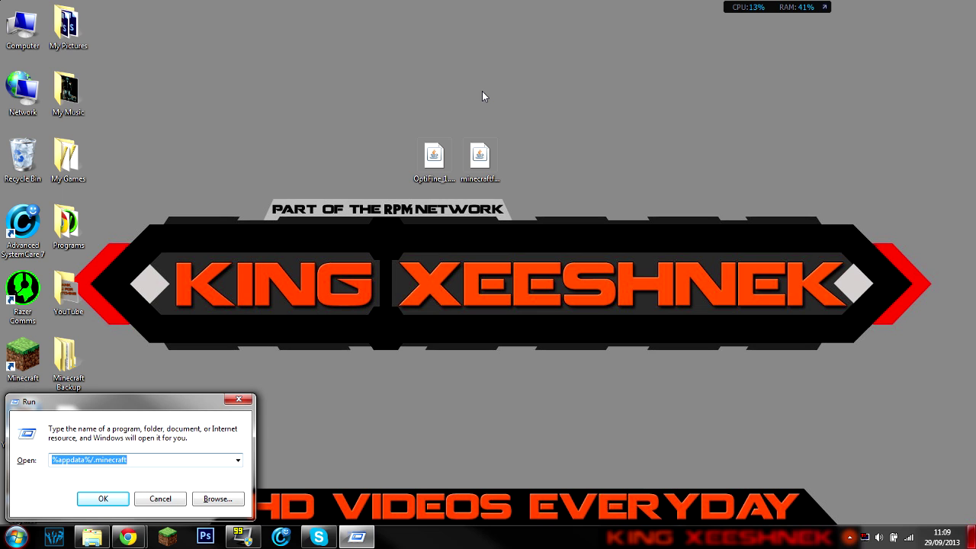
Go from %appdata%/.minecraft into versions\1.6.4-Forge9.11.0.884 and select its Forge jar.
key(Return)
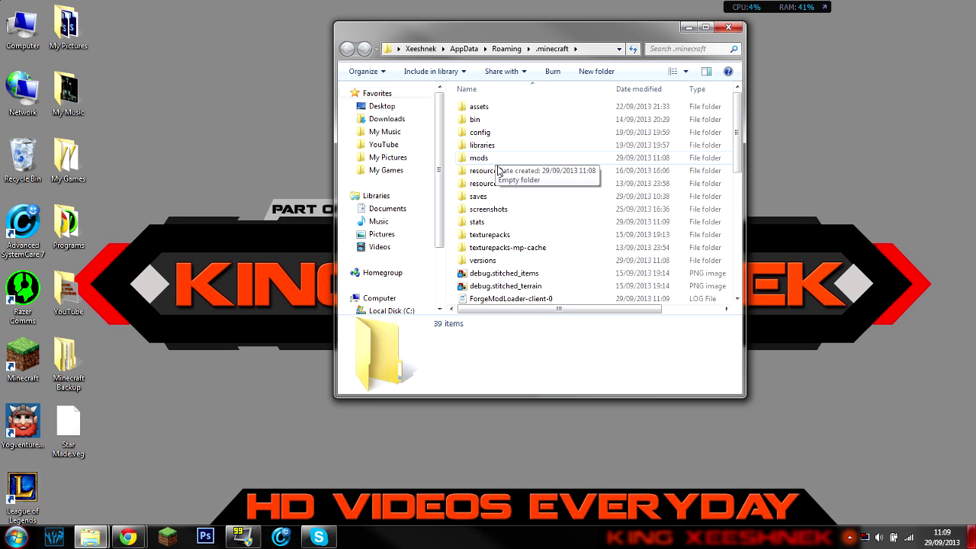
double_click(497, 260)
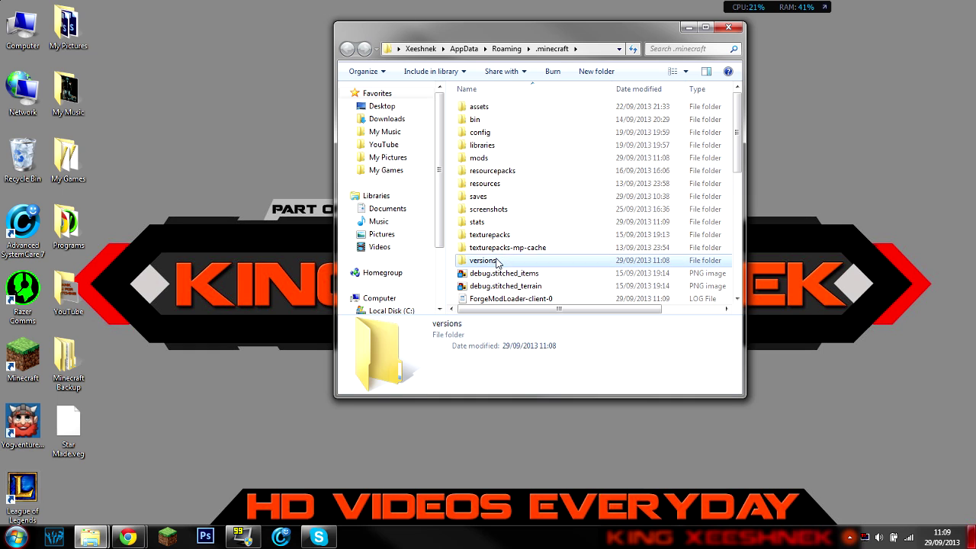
click(488, 172)
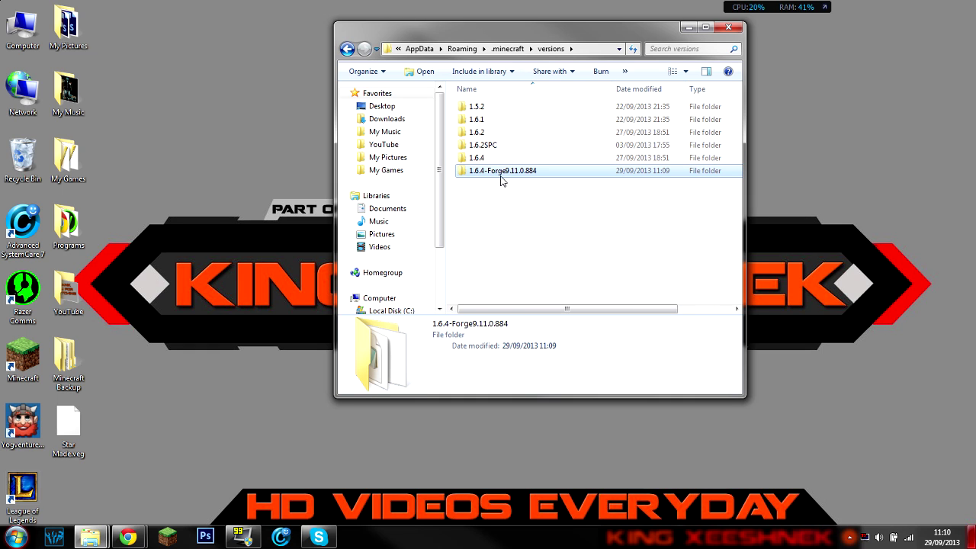
double_click(501, 172)
click(536, 107)
Open 1.6.4-Forge9.11.0.884.jar in WinRAR and dock its window to the right half.
key(super+Right)
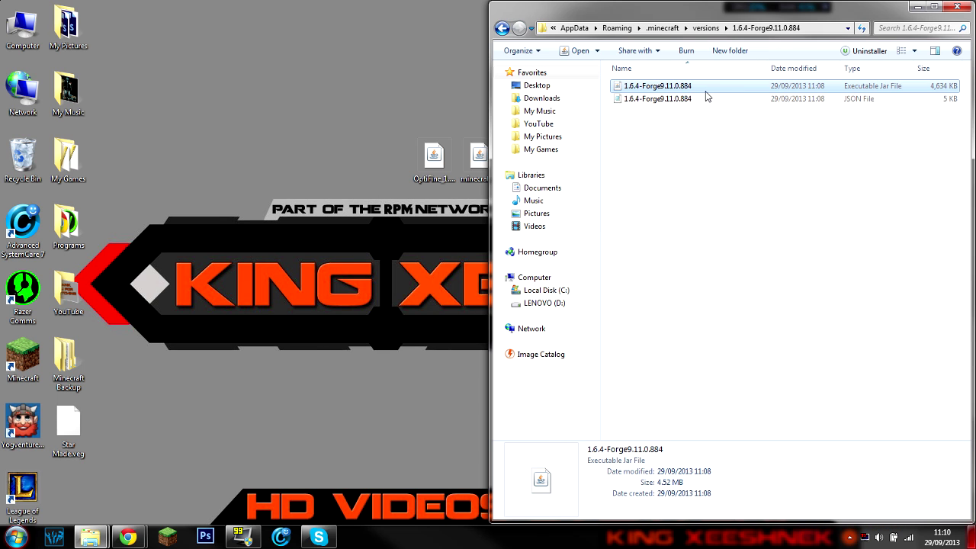
right_click(697, 92)
mouse_move(725, 160)
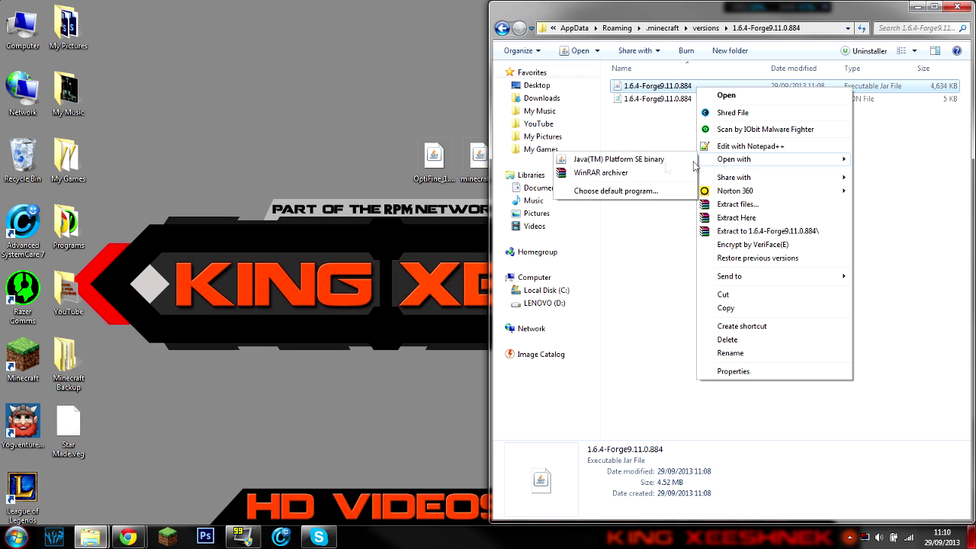
click(647, 175)
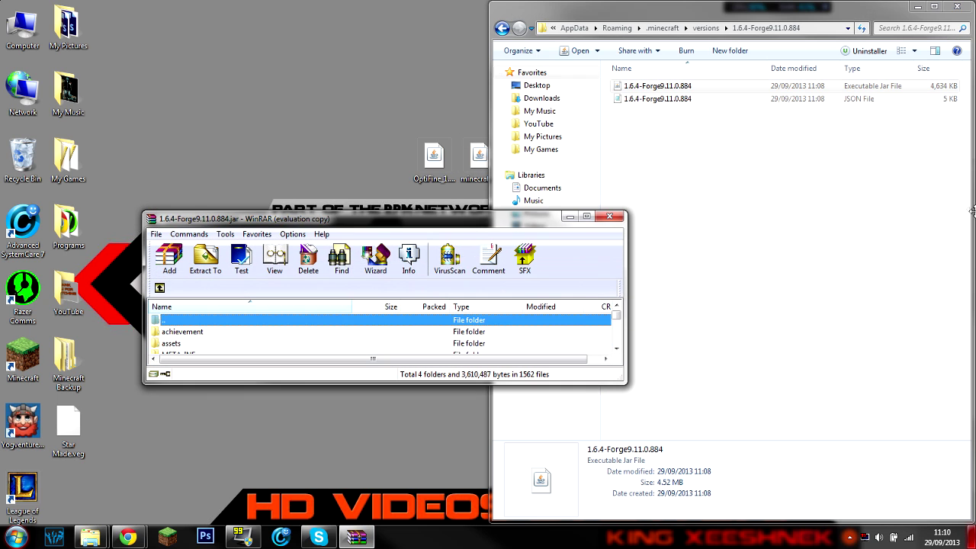
click(475, 250)
drag(381, 219, 975, 145)
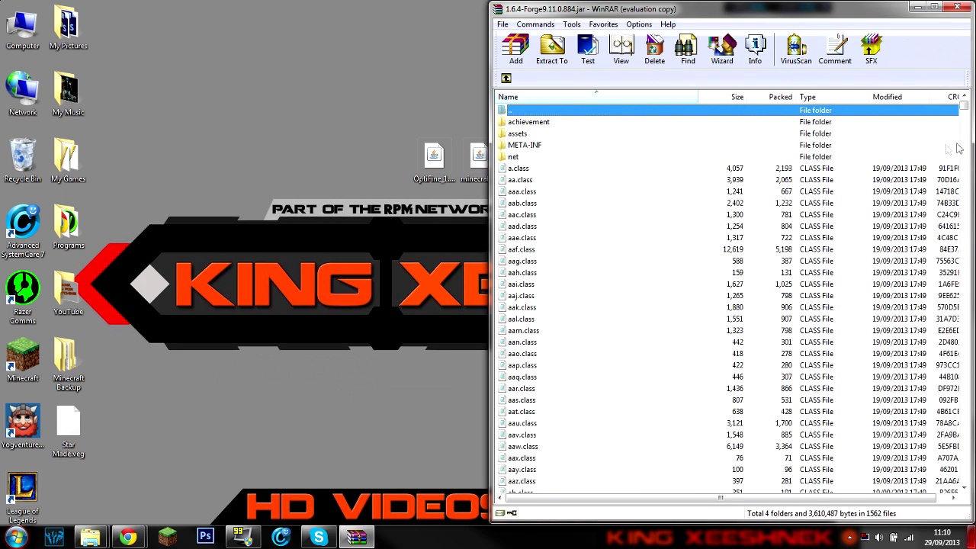
Delete the META-INF folder from the Forge jar, then select the OptiFine jar on the desktop.
click(436, 174)
click(546, 147)
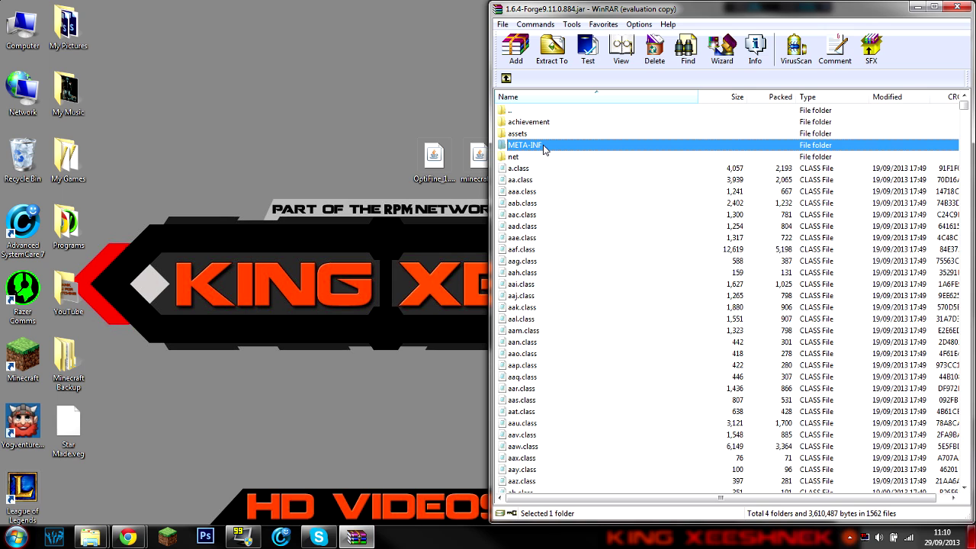
key(Delete)
key(Return)
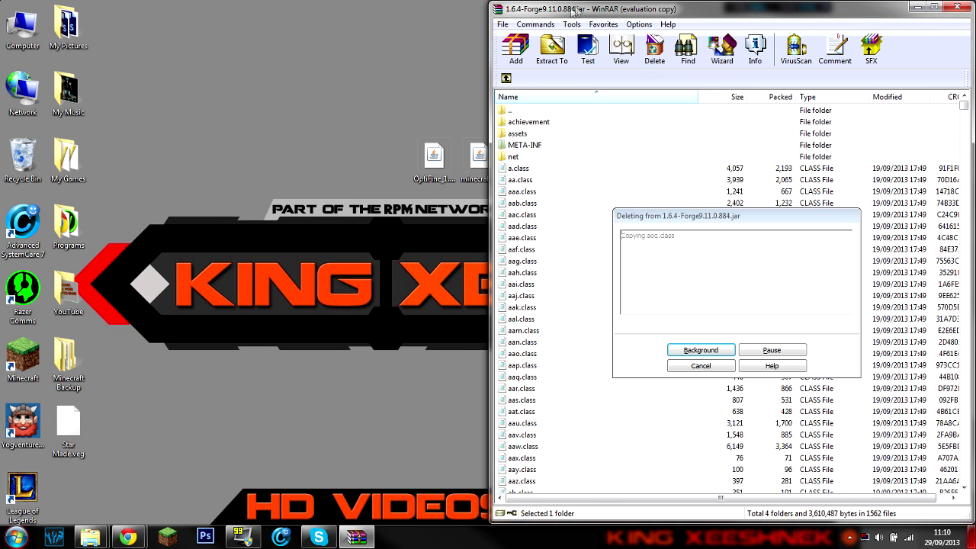
click(442, 173)
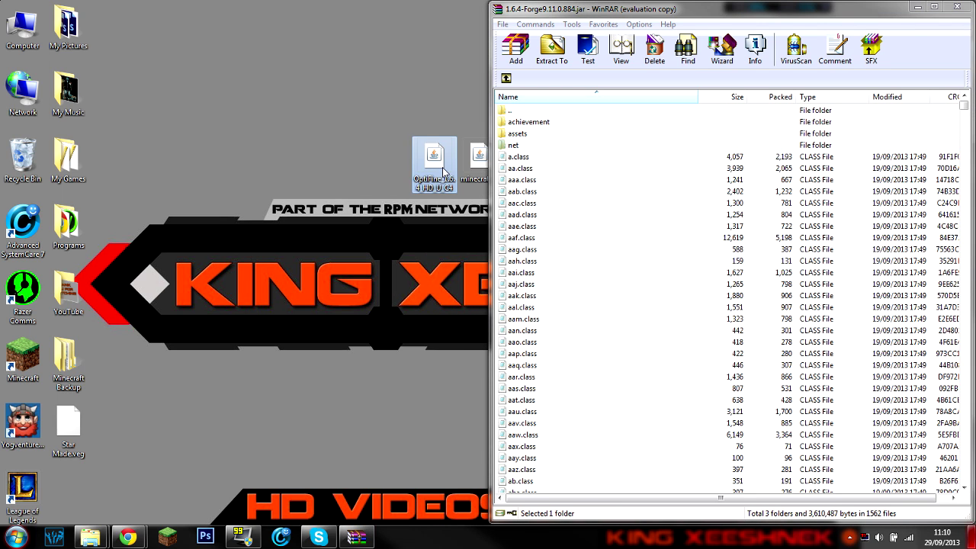
right_click(444, 171)
Open the OptiFine_1.6.4_HD_U_C4 jar in WinRAR and dock it on the left half.
mouse_move(595, 243)
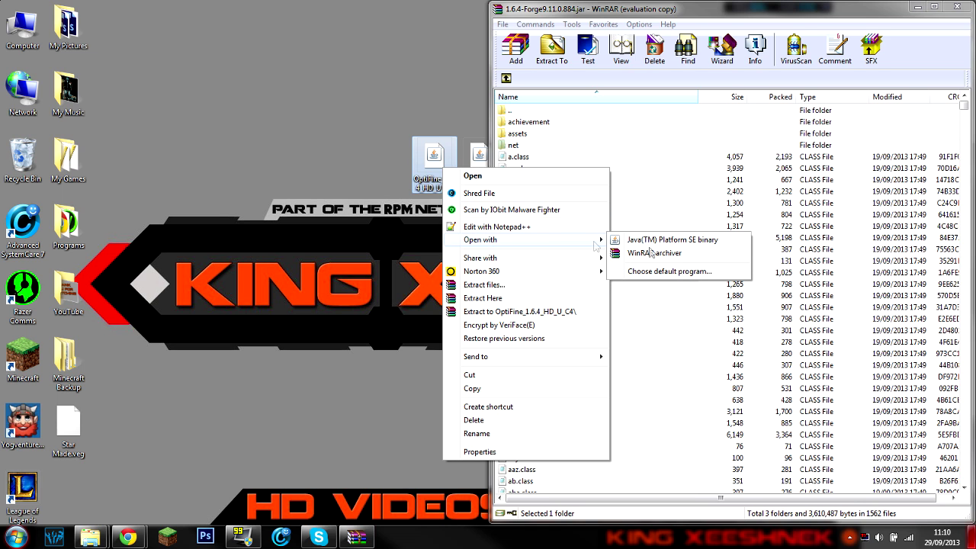
click(699, 255)
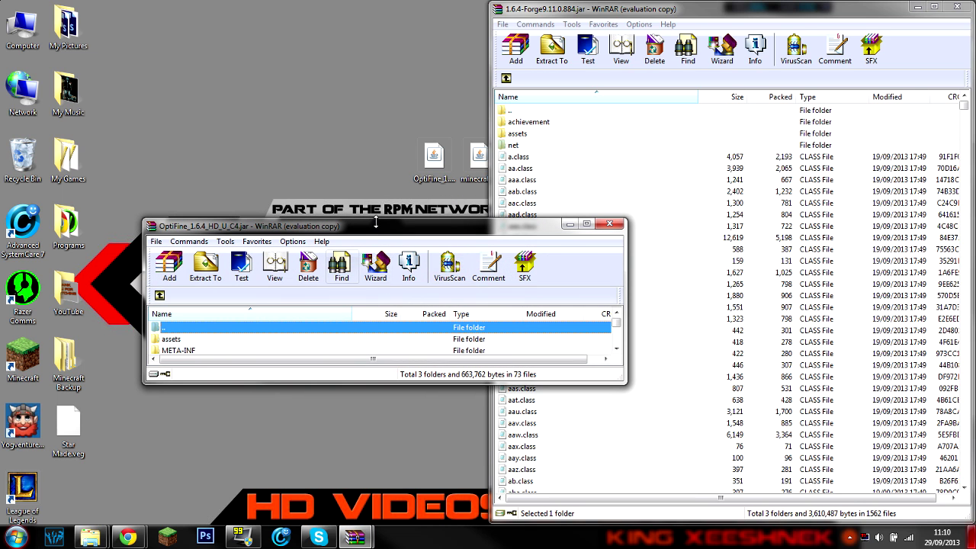
drag(372, 225, 975, 285)
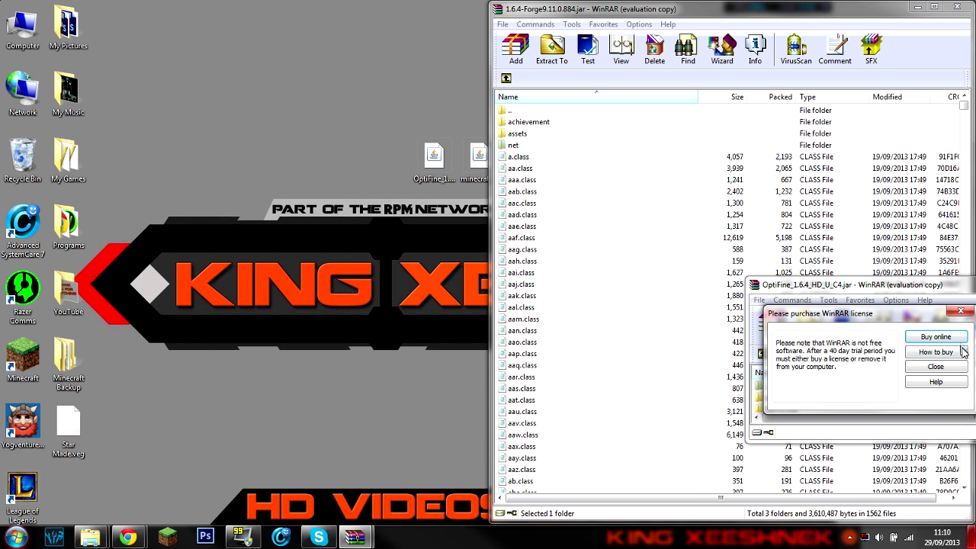
click(961, 311)
mouse_move(511, 218)
mouse_down()
mouse_move(762, 341)
mouse_move(975, 152)
mouse_up()
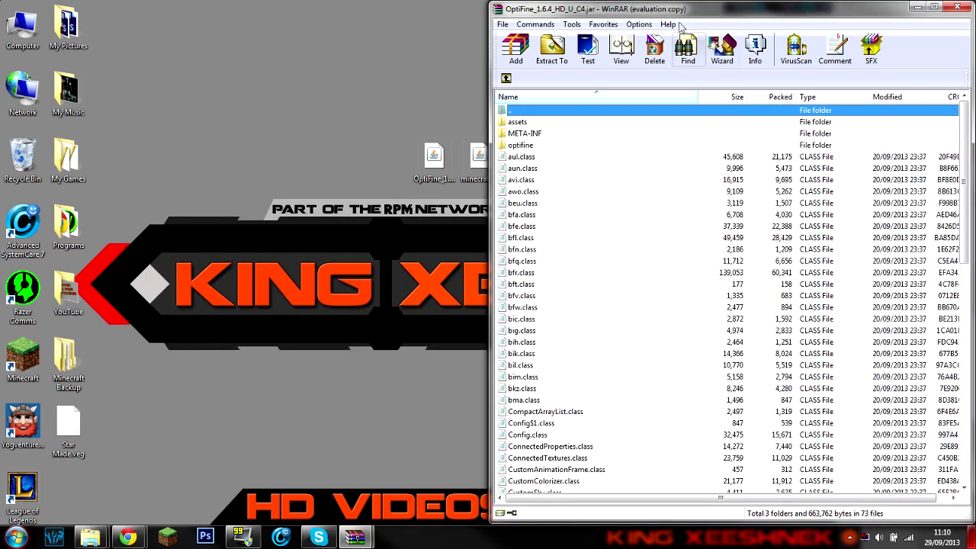
drag(679, 9, 4, 7)
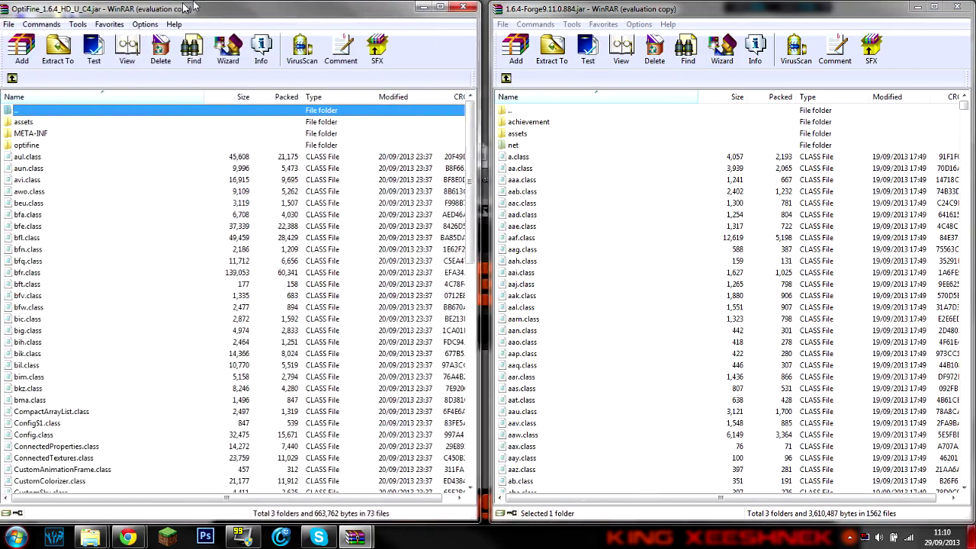
Drag all OptiFine files into the Forge jar, confirm the archive parameters, and close both archives.
click(84, 124)
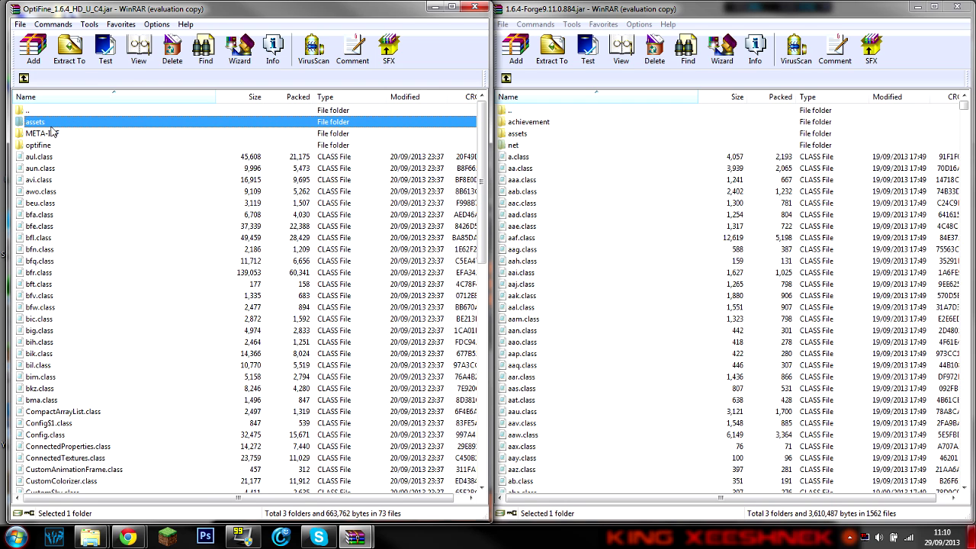
scroll(103, 154, down, 15)
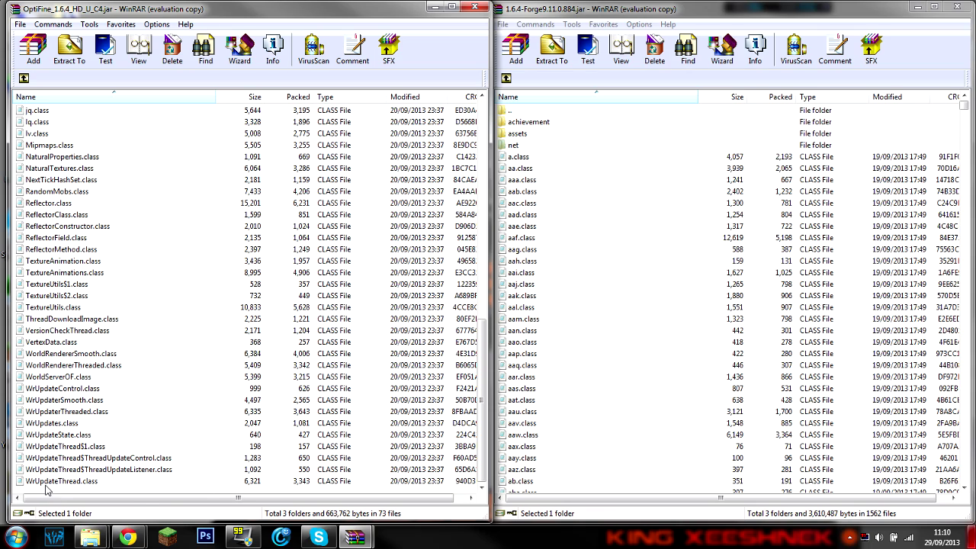
key(ctrl+a)
scroll(145, 229, up, 6)
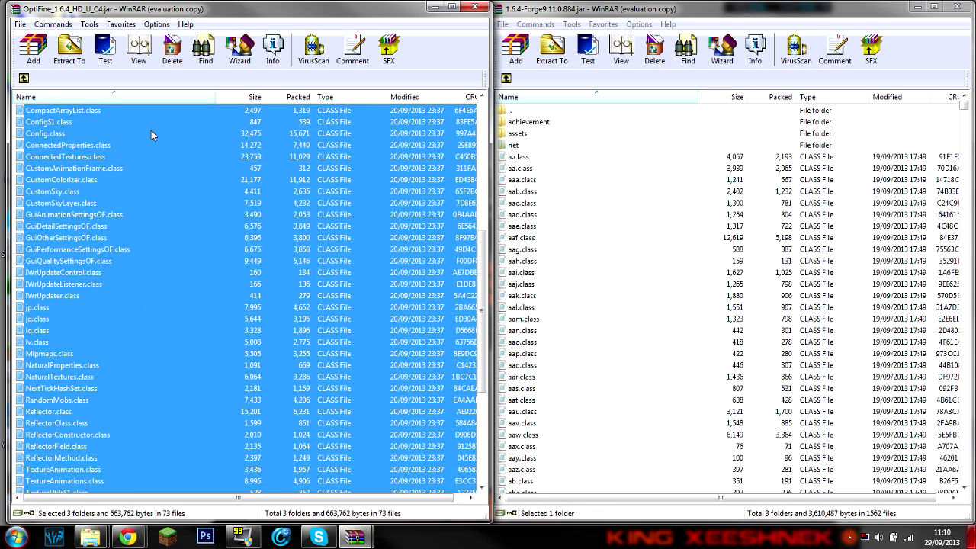
scroll(150, 145, up, 9)
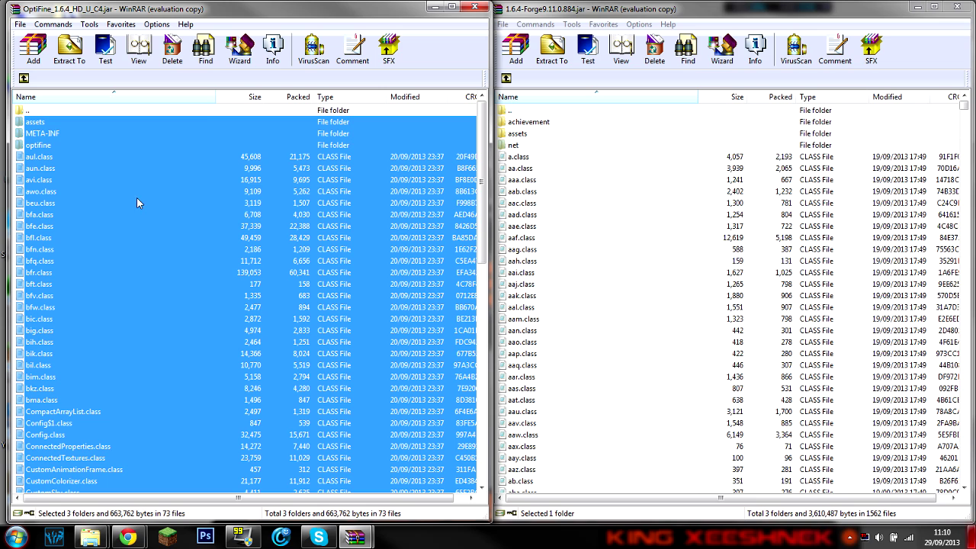
mouse_move(125, 155)
mouse_down()
mouse_move(367, 216)
mouse_move(386, 244)
mouse_move(723, 296)
mouse_up()
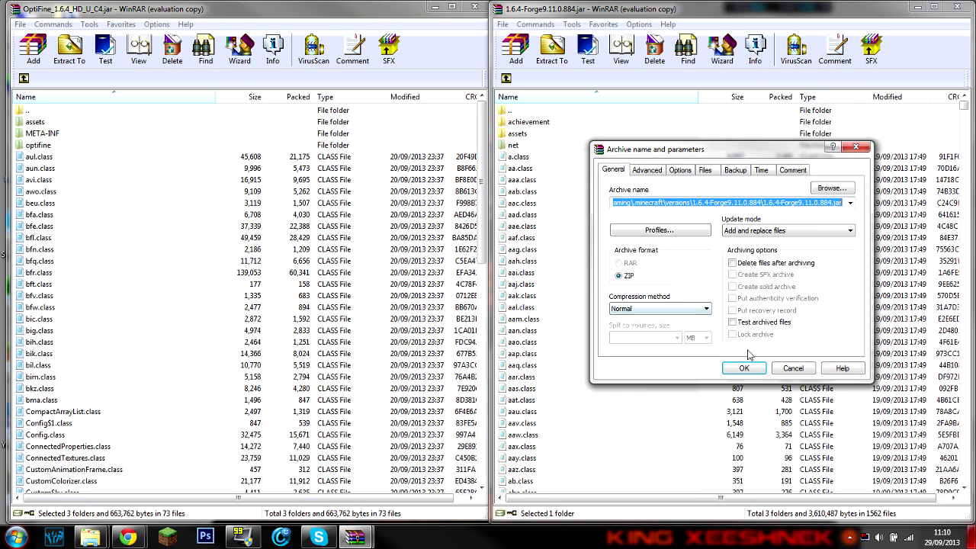
click(727, 364)
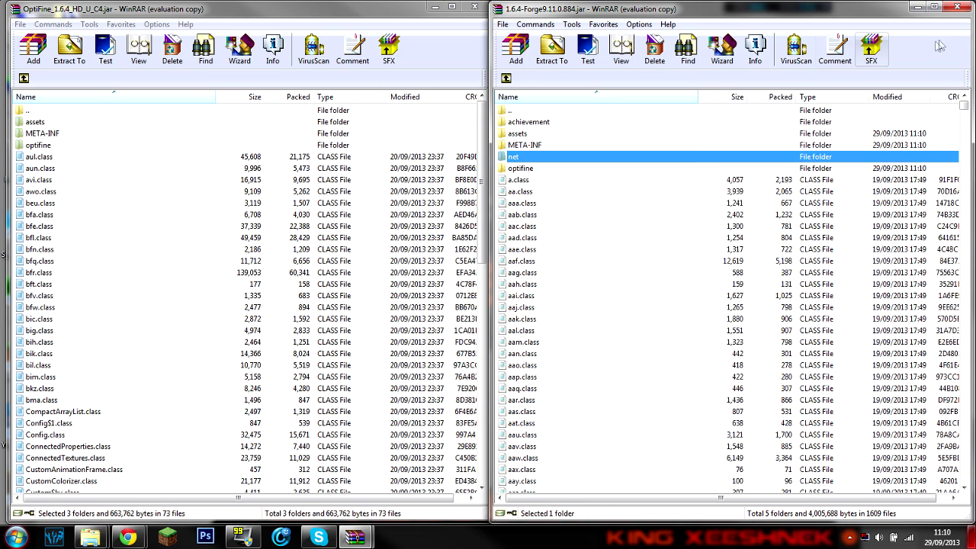
click(957, 7)
click(480, 9)
Drag the OptiFine file from the desktop into .minecraft\mods, then close the Explorer window.
key(BackSpace)
key(BackSpace)
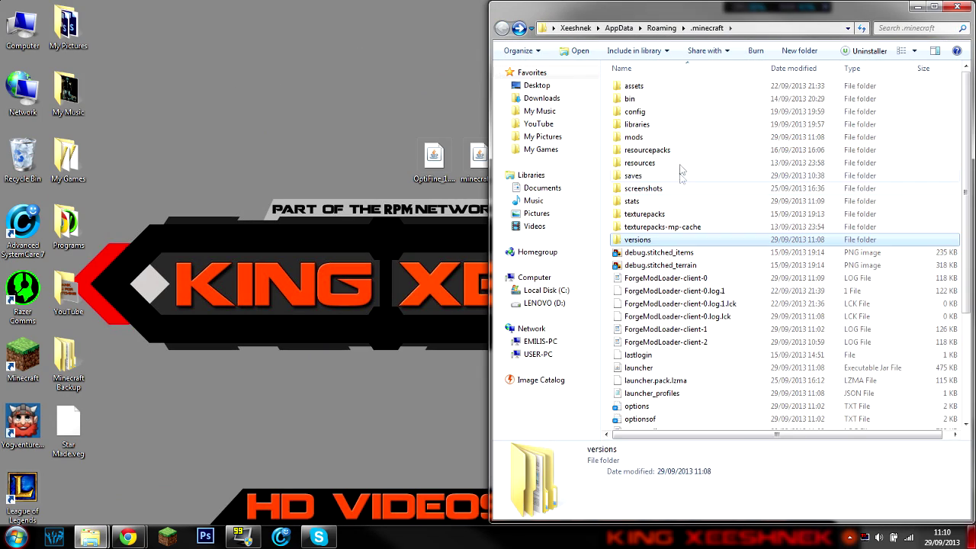
double_click(664, 137)
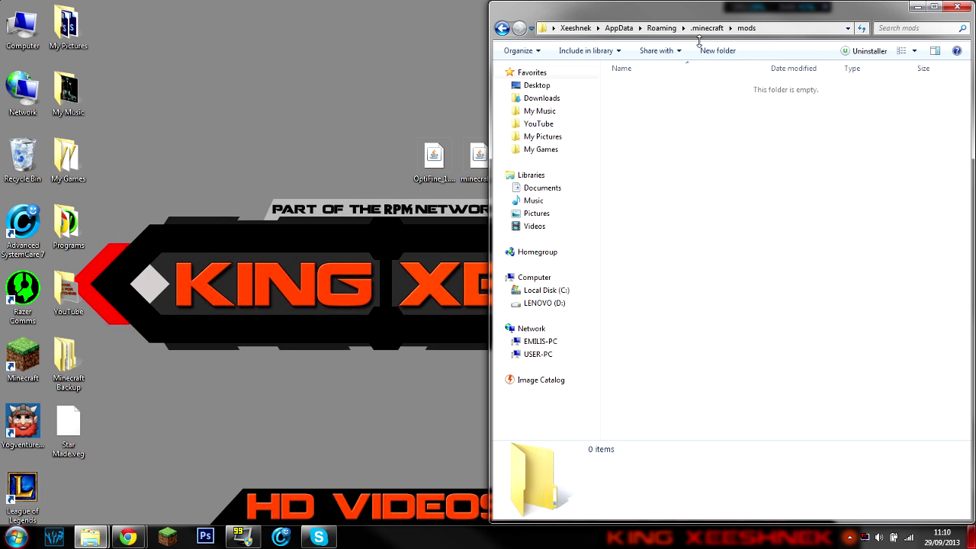
mouse_move(434, 157)
mouse_down()
mouse_move(448, 160)
mouse_move(574, 98)
mouse_move(744, 153)
mouse_up()
key(BackSpace)
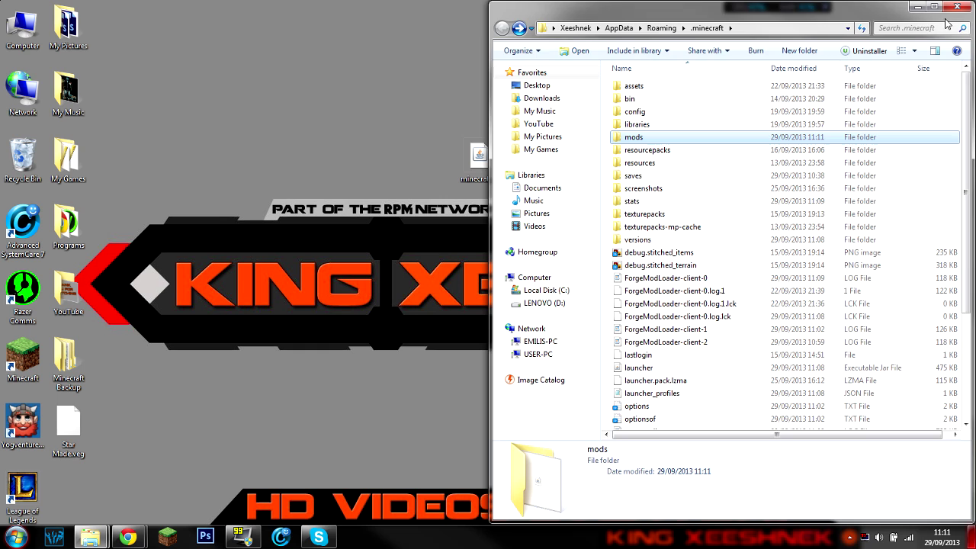
click(958, 7)
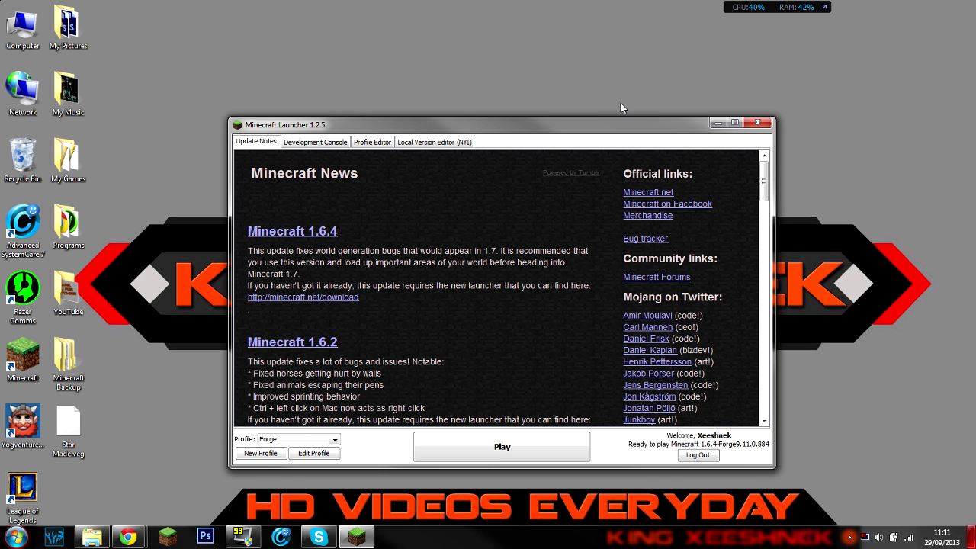
Enable JVM Arguments on the Forge profile and paste the -Dfml ignore-certificates and ignore-patch-discrepancies flags.
click(311, 461)
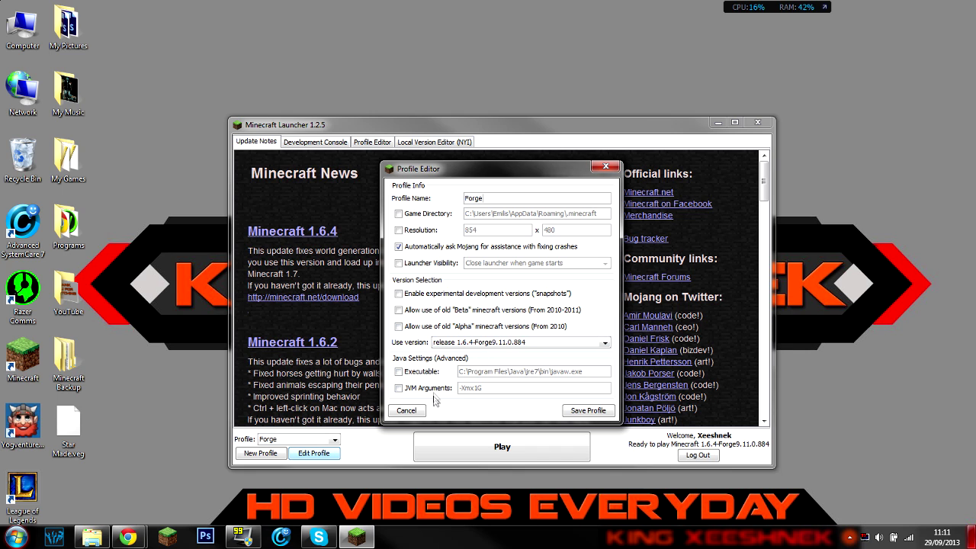
click(436, 392)
text(-Dfml.ignoreInvalidMinecraftCertificates=true -Dfml.ignorePatchDiscrepancies=true)
key(ctrl+a)
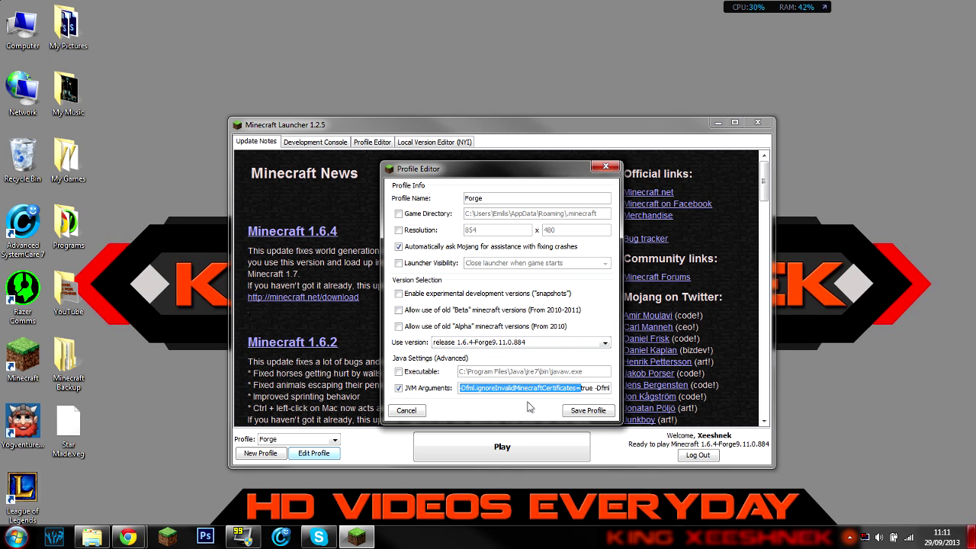
key(End)
key(shift+Home)
Check the pasted arguments, save the Forge profile, and launch Minecraft 1.6.4 with it.
click(467, 388)
drag(460, 389, 602, 388)
click(460, 388)
drag(460, 388, 482, 388)
click(458, 391)
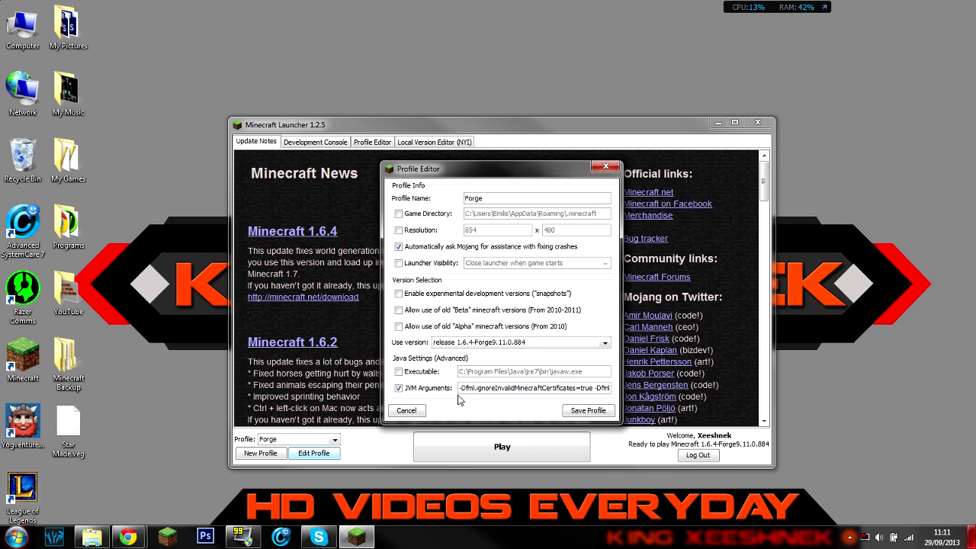
click(580, 412)
click(516, 450)
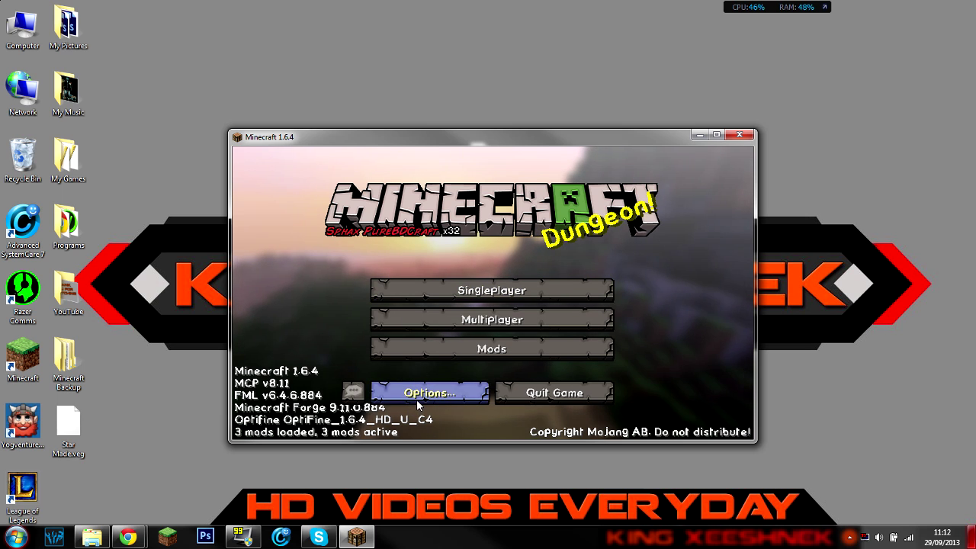
Change OptiFine's Performance slider in Video Settings from VSync to 50 FPS, then back out to the title screen.
click(417, 395)
click(416, 307)
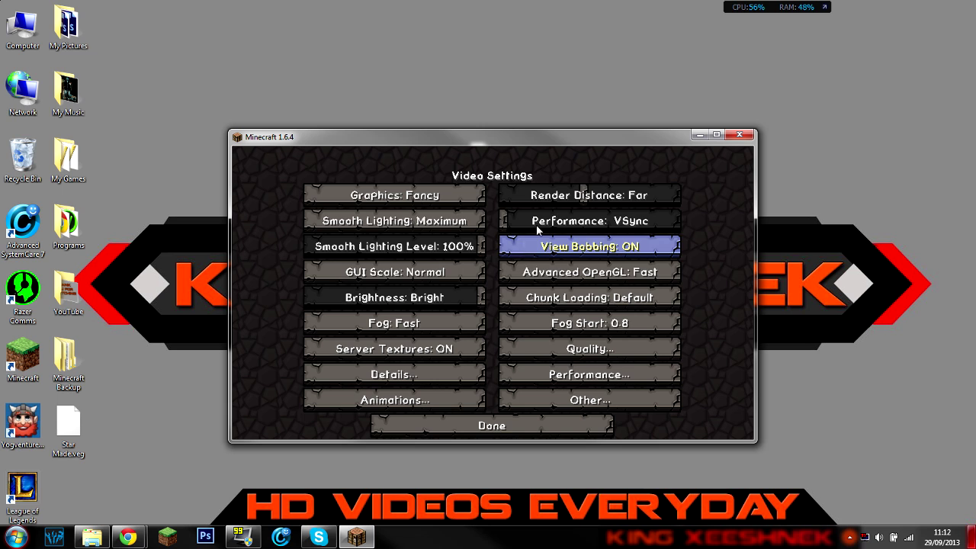
mouse_move(531, 222)
mouse_down()
mouse_move(618, 243)
mouse_move(551, 228)
mouse_up()
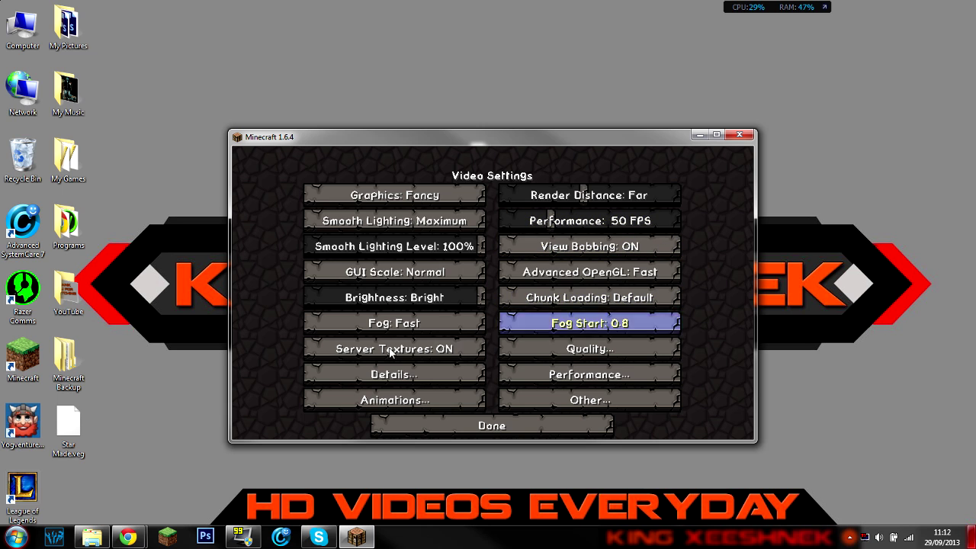
click(437, 431)
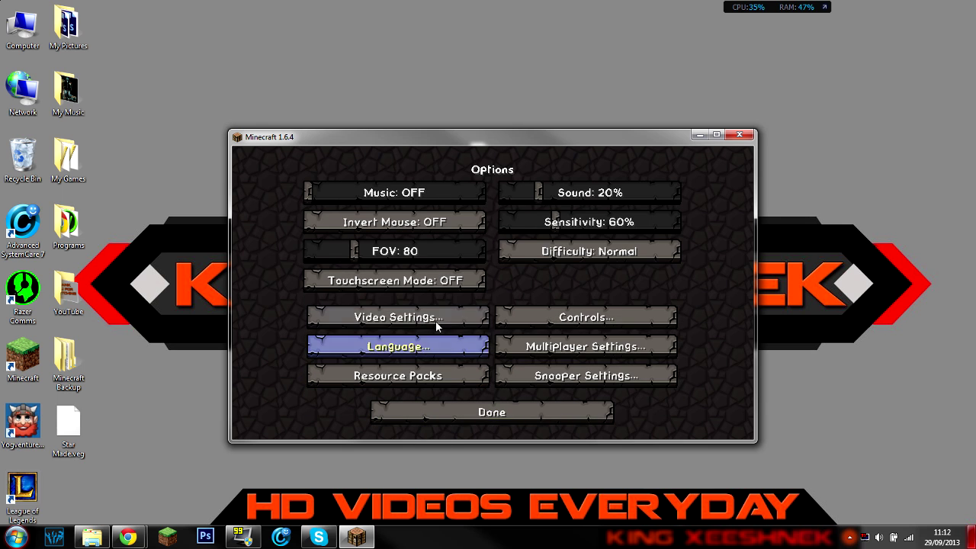
click(447, 410)
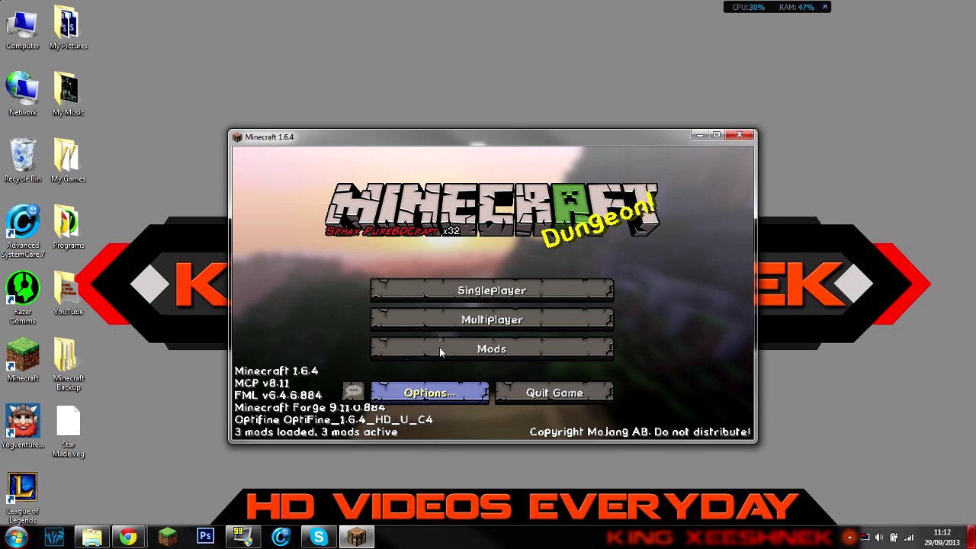
Load the 27/09/13 New World creative save from the Singleplayer list.
click(437, 288)
scroll(496, 254, down, 3)
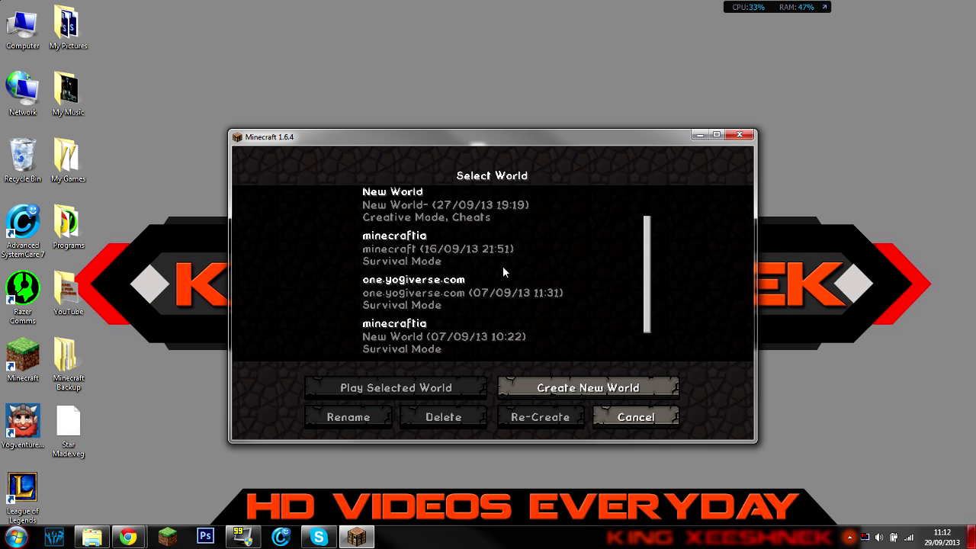
scroll(503, 266, up, 3)
click(469, 264)
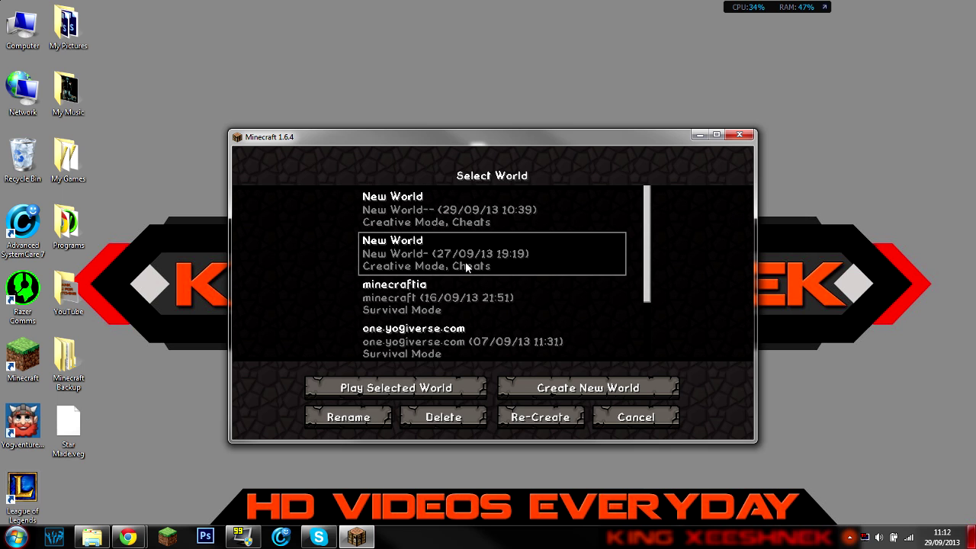
click(447, 259)
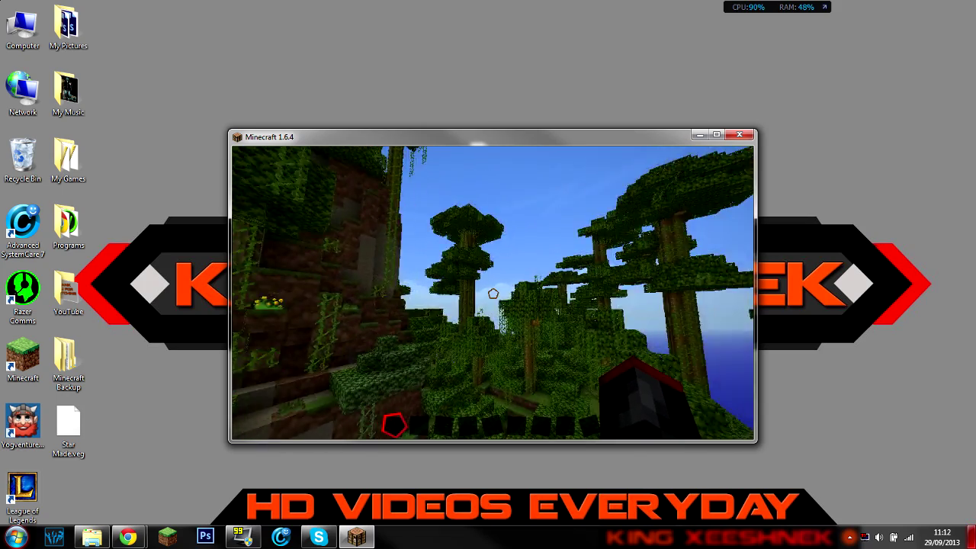
Pause to check the OptiFine Video Settings, then resume playing in the jungle.
key(Escape)
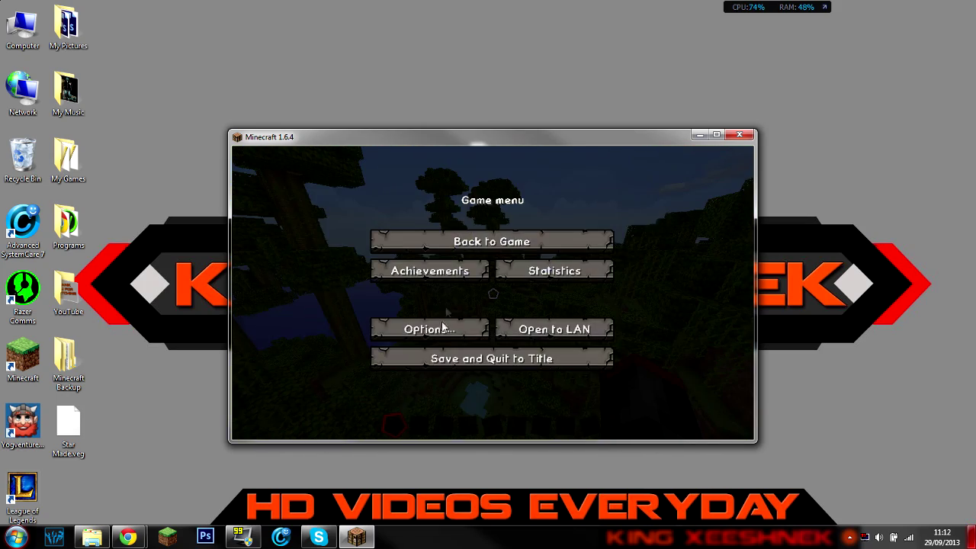
click(442, 327)
click(435, 314)
click(457, 425)
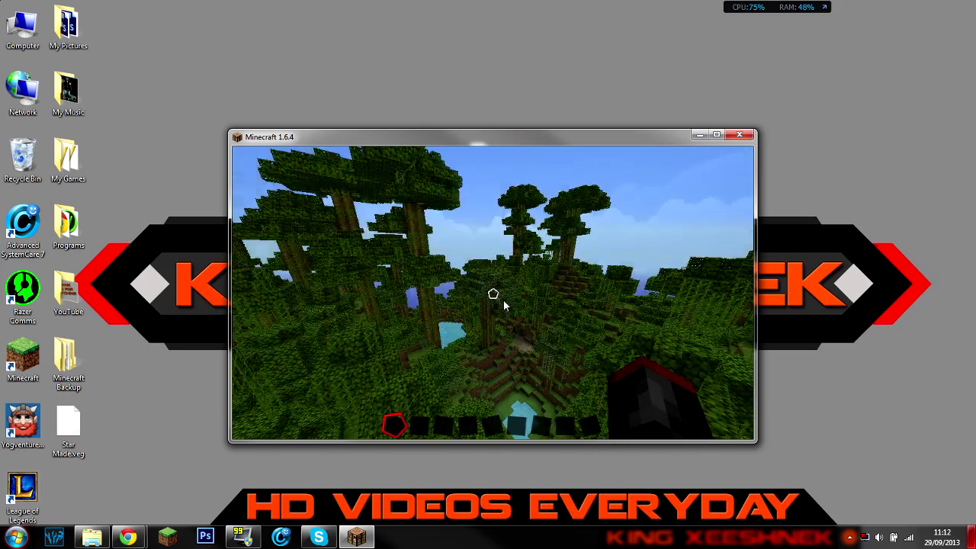